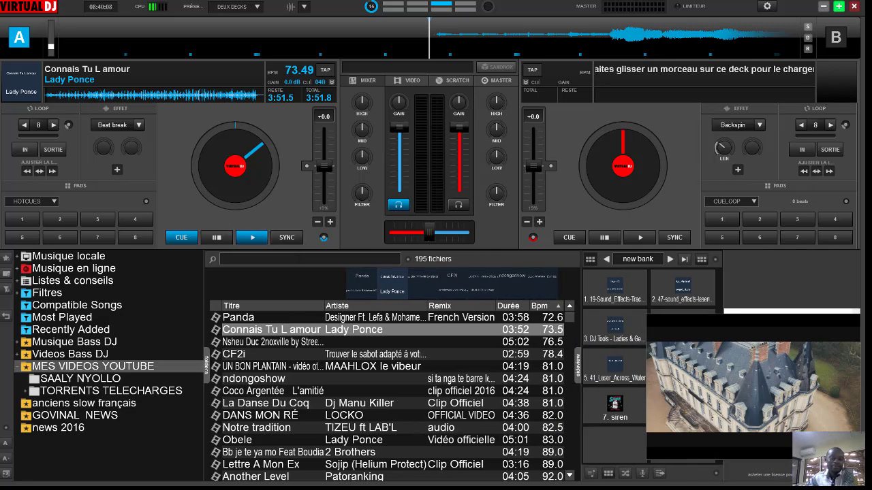
key("space")
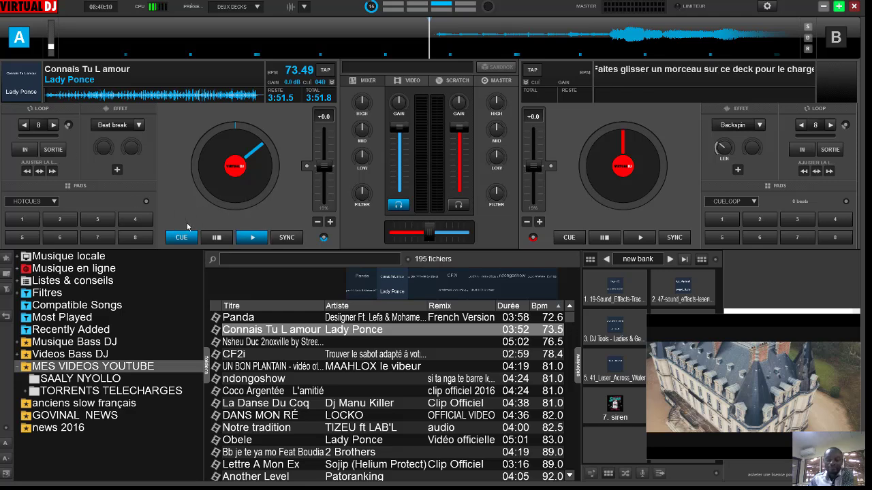
left_click(217, 237)
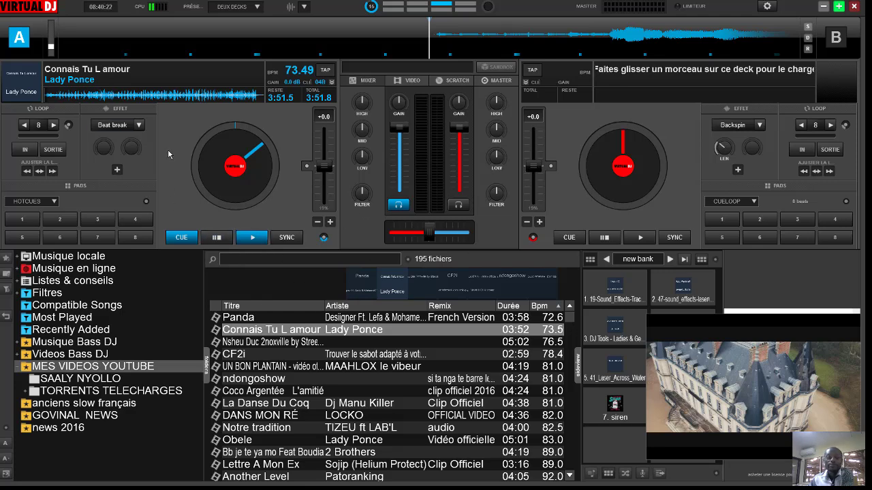
Step: Switch the interface skin to MULTI TouchScreen, and show its decks before returning to its file browser
left_click(767, 6)
left_click(235, 131)
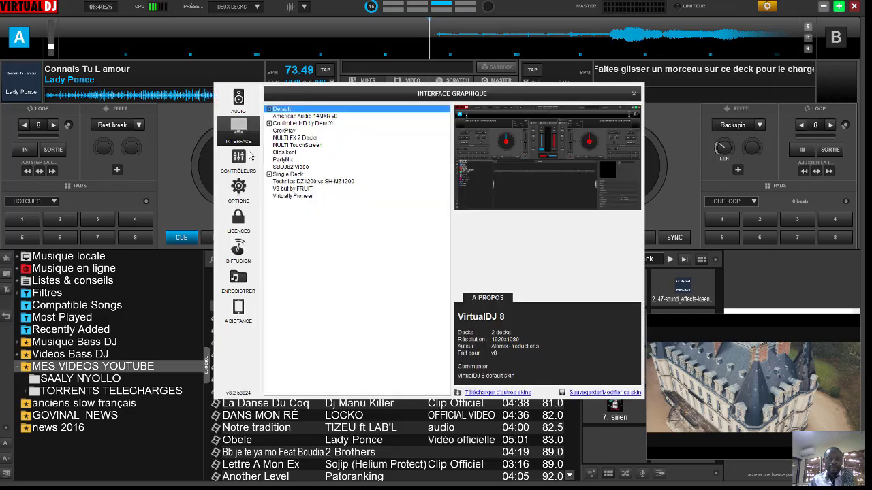
left_click(291, 145)
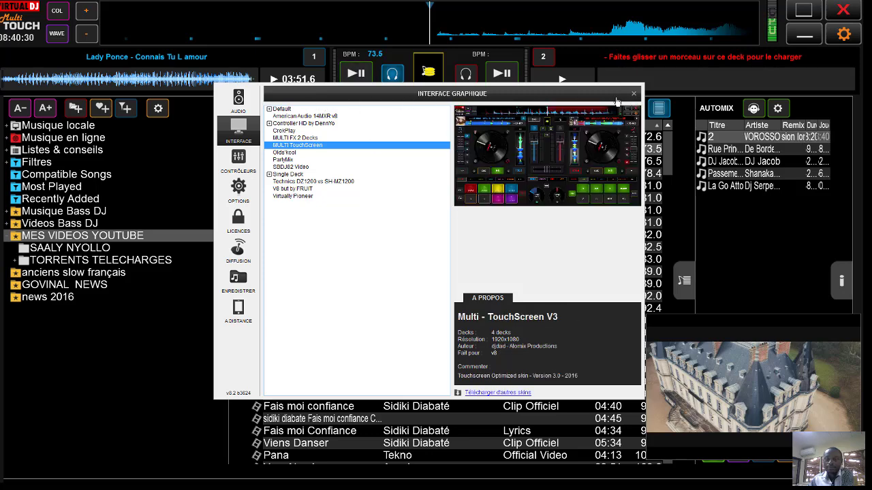
key("Escape")
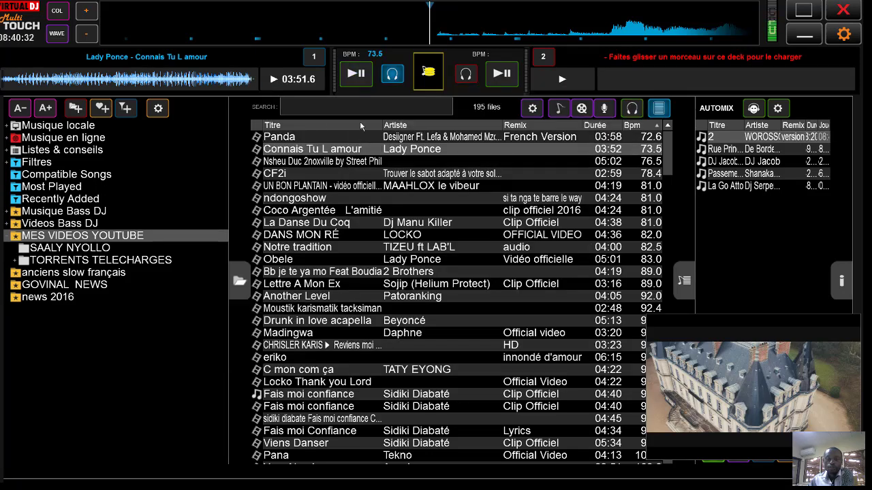
left_click(434, 72)
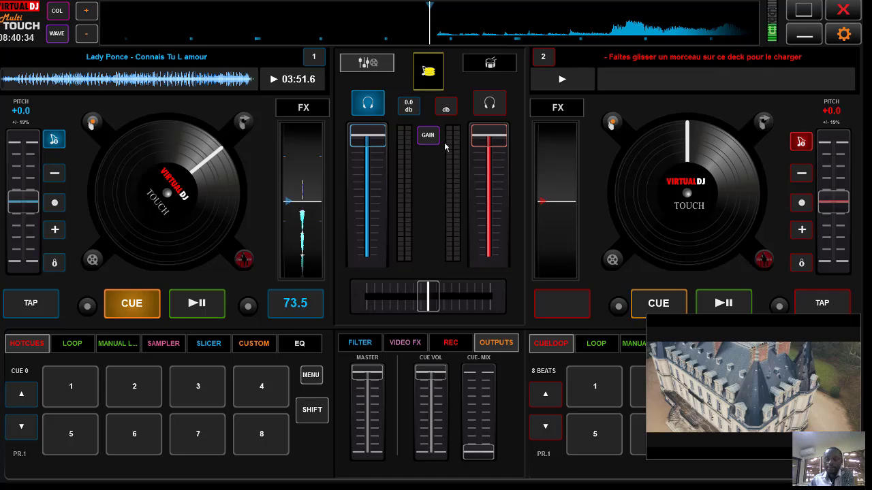
left_click(429, 71)
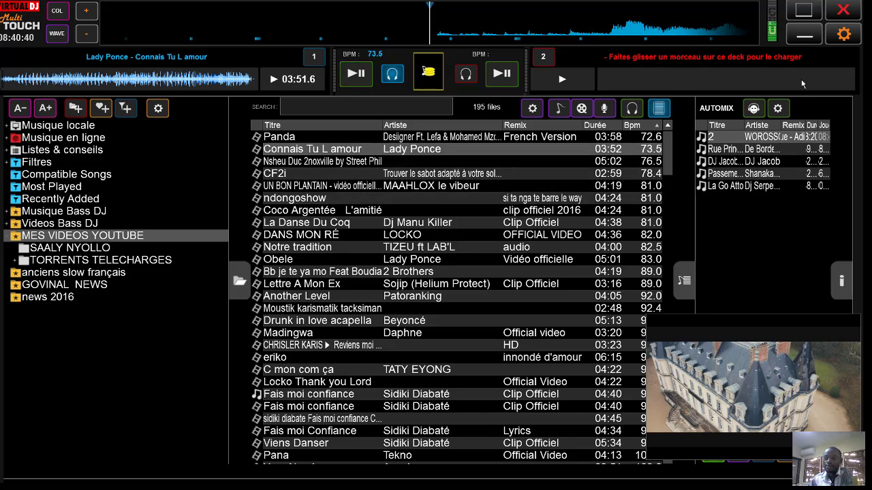
Step: Switch the interface skin back to the Default 2 Decks layout and leave the settings
left_click(844, 35)
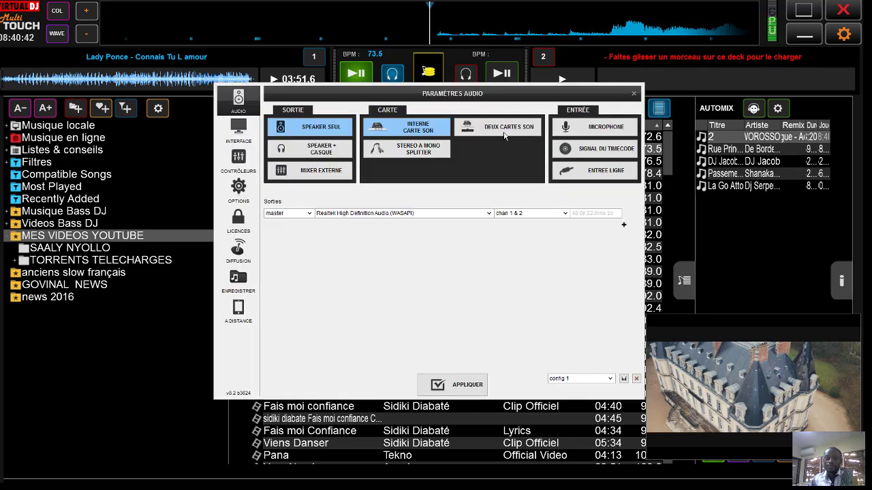
left_click(234, 129)
left_click(269, 109)
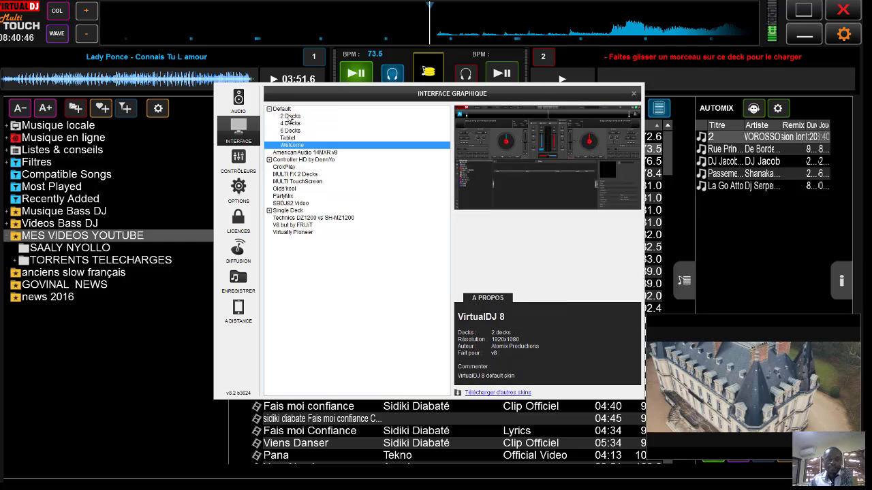
left_click(290, 116)
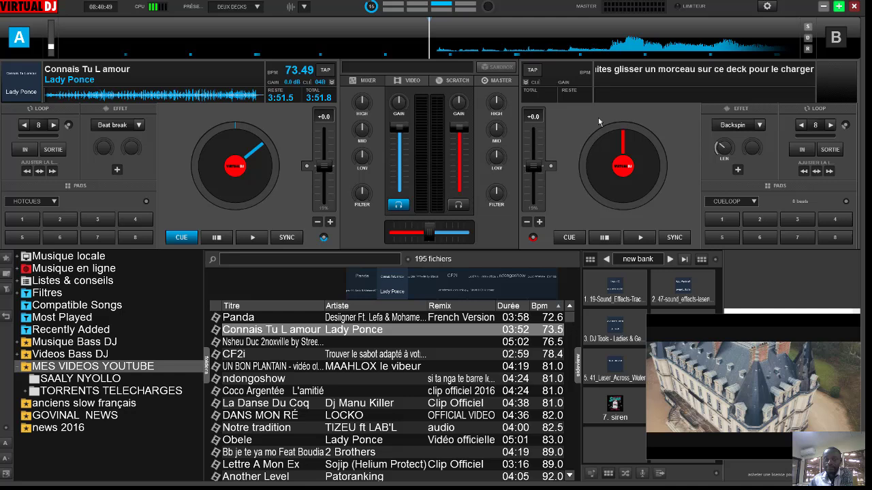
left_click(633, 93)
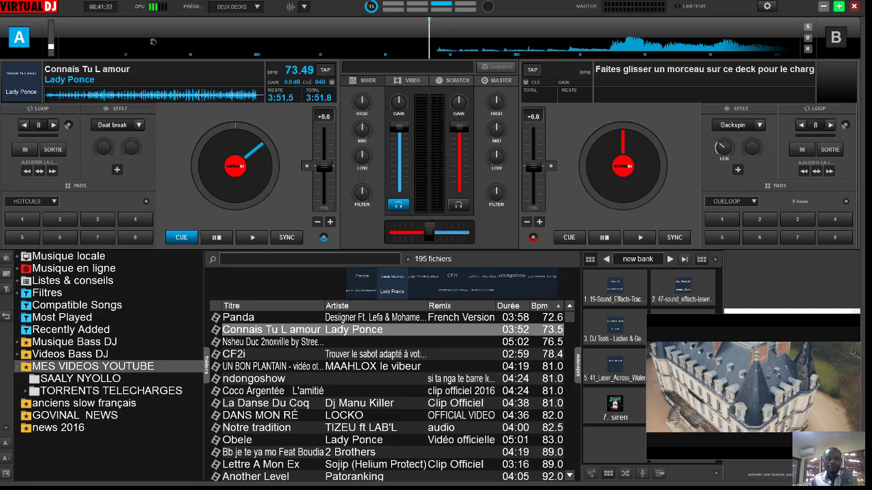
Step: Scrub forward through deck A's waveform, stop the track at its cue point and readjust the waveform zoom
left_click_drag(638, 42, 463, 33)
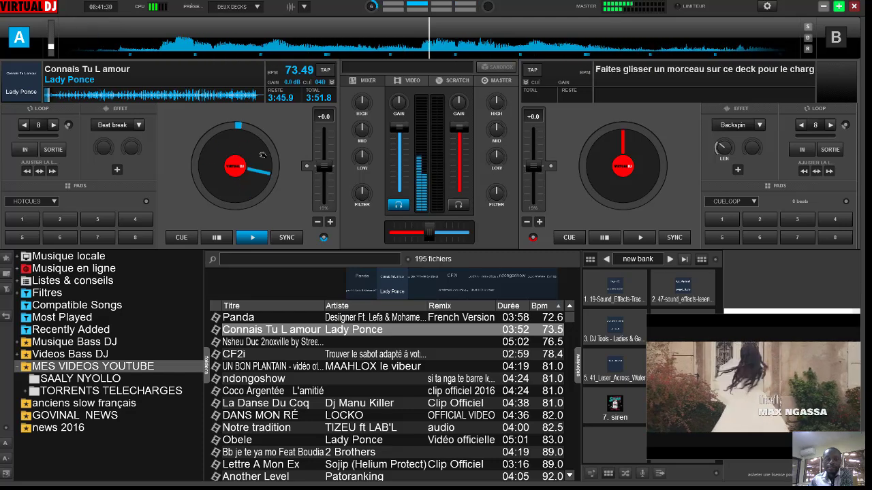
left_click(217, 237)
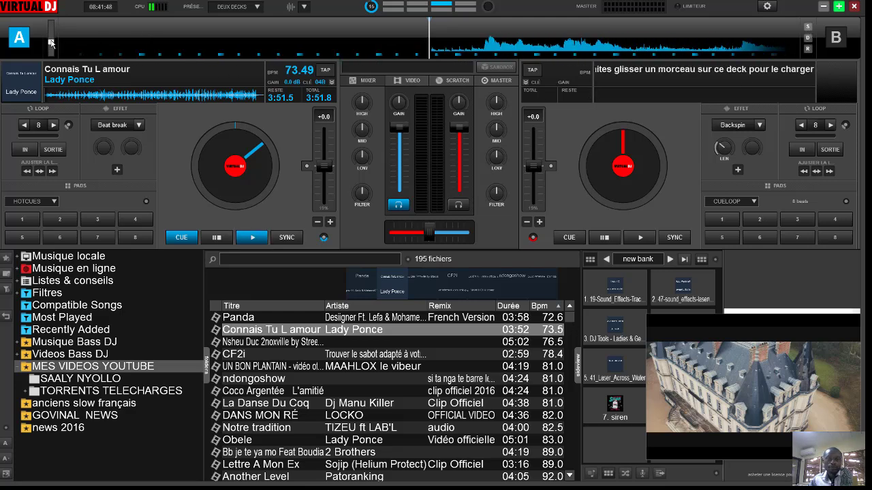
mouse_move(50, 47)
left_mouse_down()
mouse_move(53, 40)
mouse_move(49, 47)
left_mouse_up()
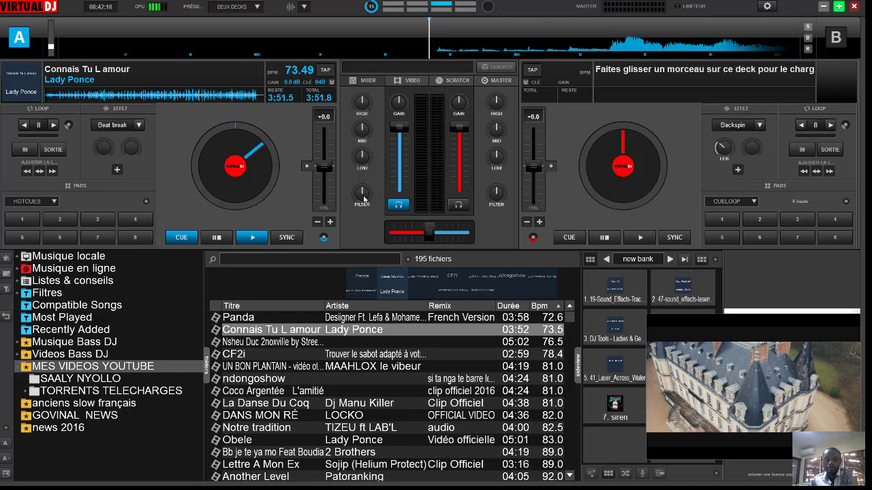
Step: Show the video preview and controls in the central mixer section and play the track on deck A
mouse_move(401, 105)
left_click(412, 81)
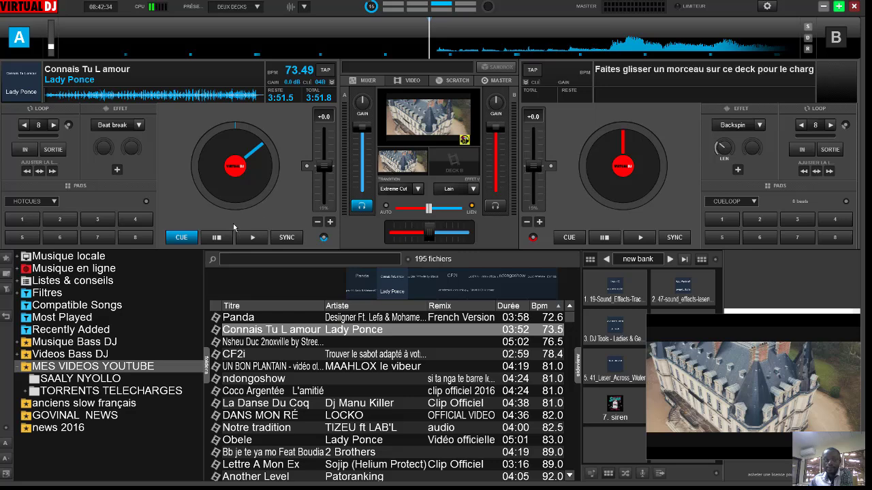
left_click(259, 242)
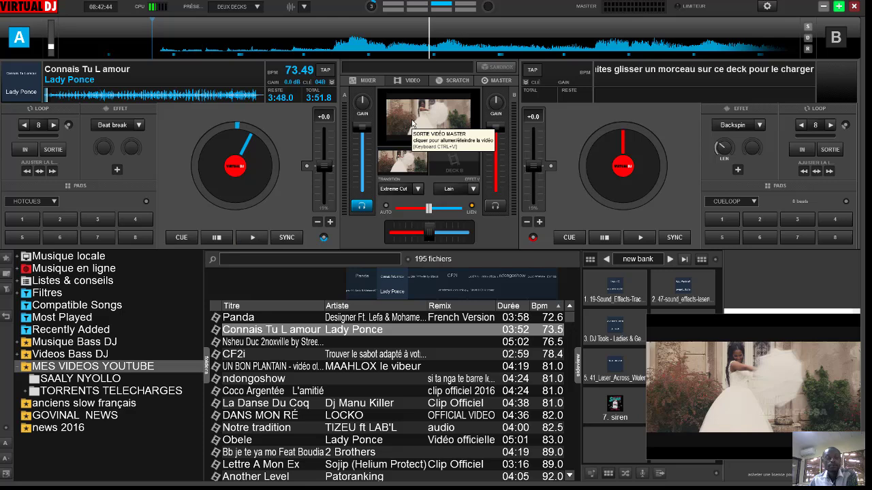
Step: Show the scratch waveforms in the central section, and play deck A before stopping it at its cue point
left_click(457, 82)
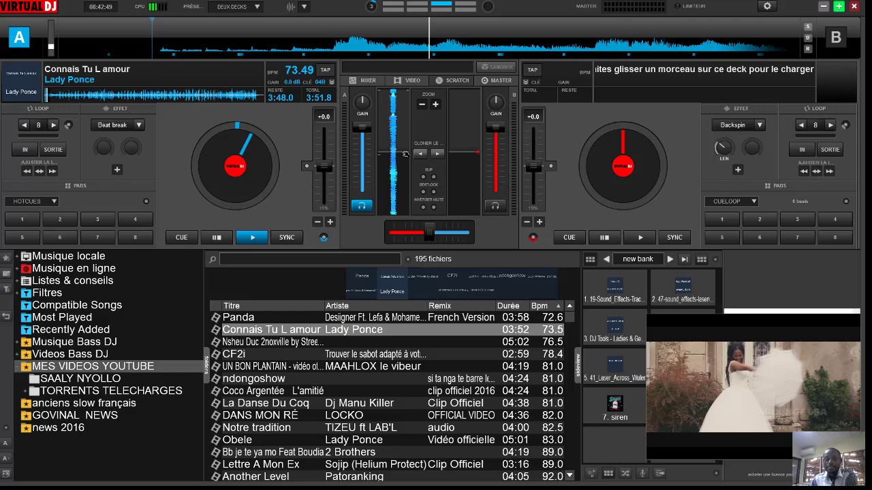
left_click(262, 240)
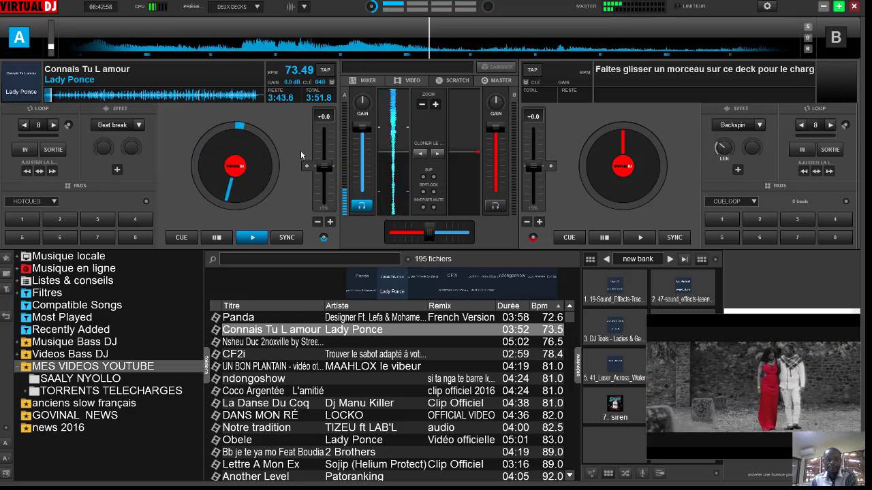
left_click(218, 238)
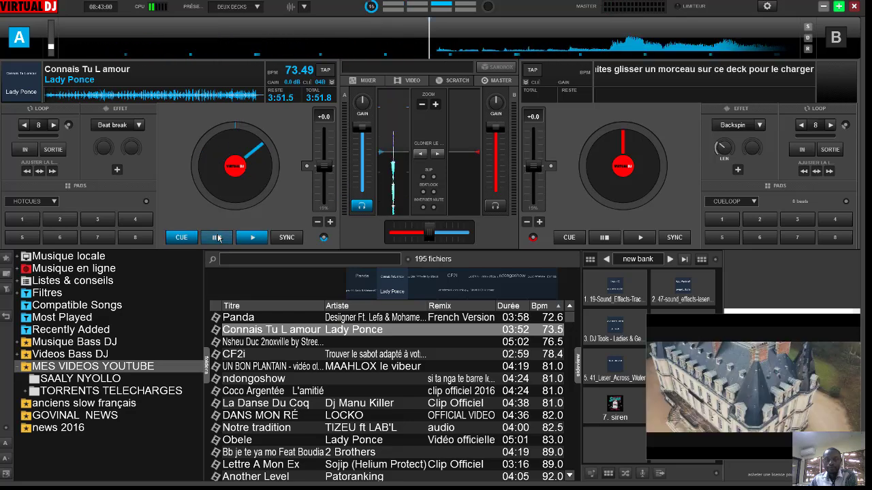
Step: View the master volume, effect and recording controls, and return the central section to the mixer controls
left_click(504, 81)
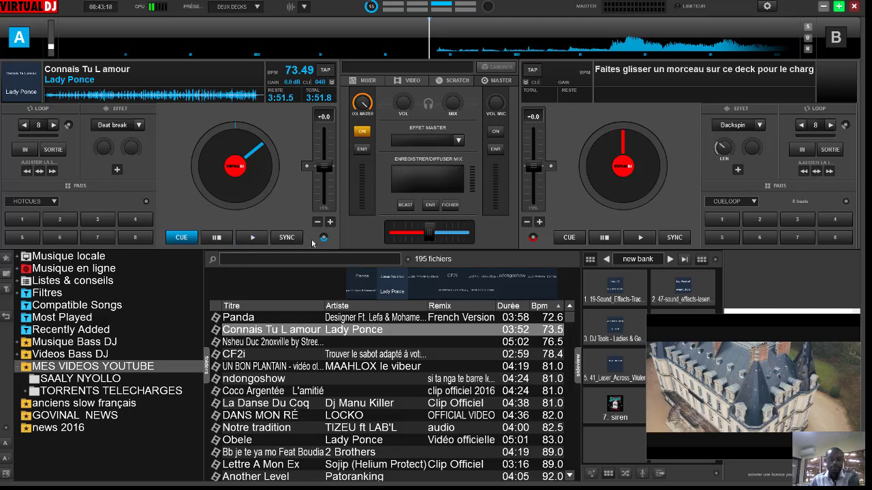
left_click(375, 83)
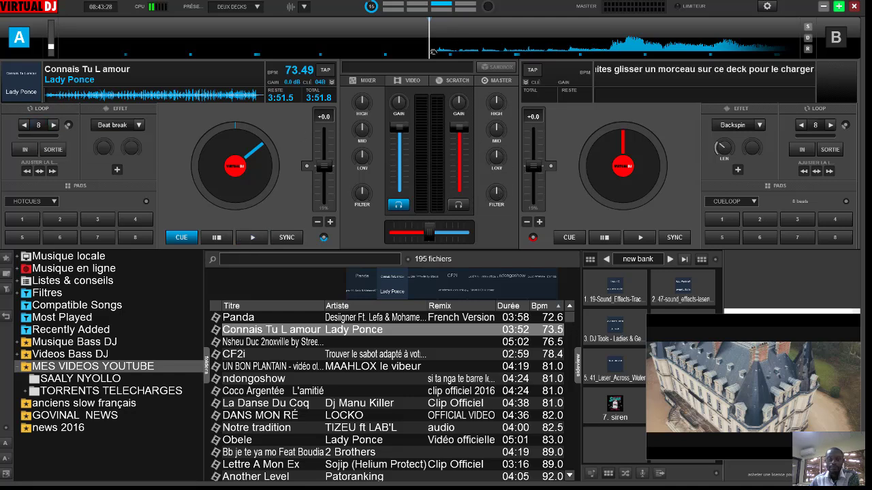
Step: Activate an 8-beat loop on deck A and lengthen it to 16 beats
left_click(37, 126)
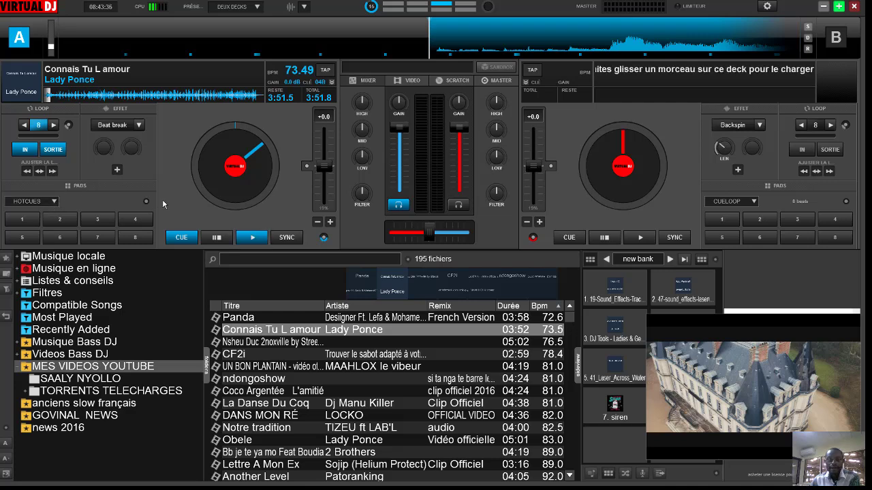
left_click(85, 111)
left_click(52, 126)
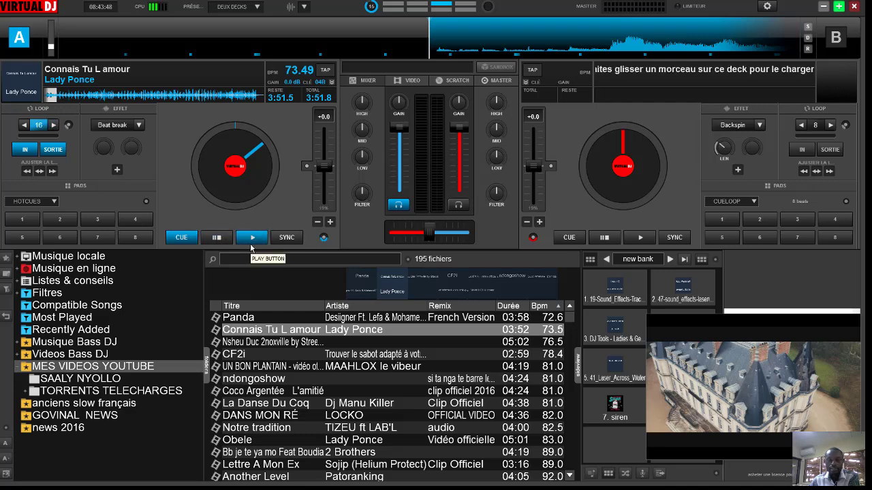
Step: Shorten deck A's loop to 4 beats, and play the track before switching the loop off
left_click(24, 124)
left_click(23, 124)
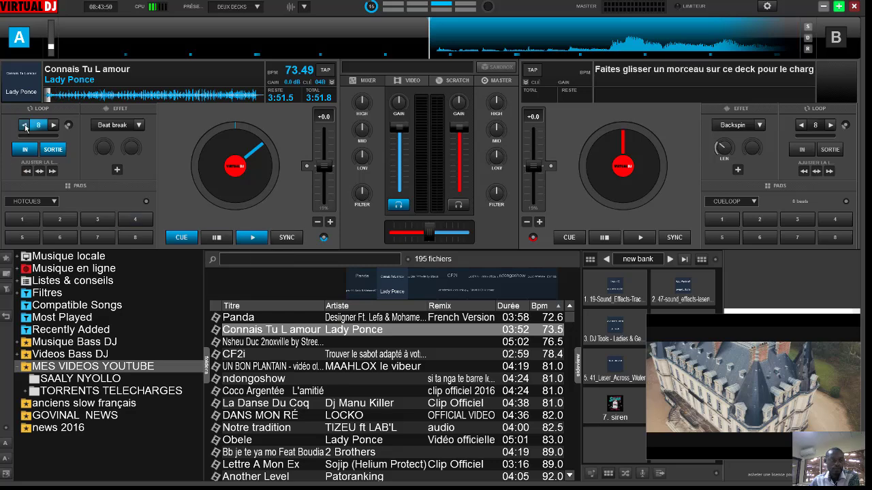
left_click(252, 237)
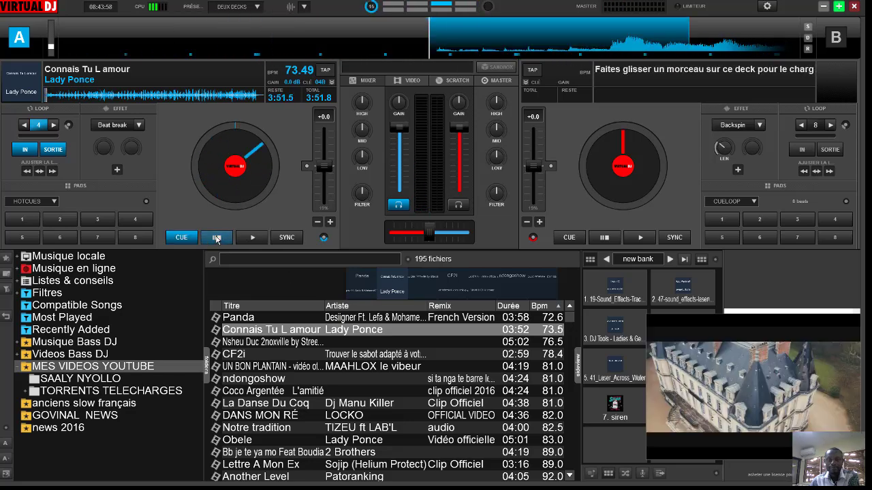
left_click(38, 125)
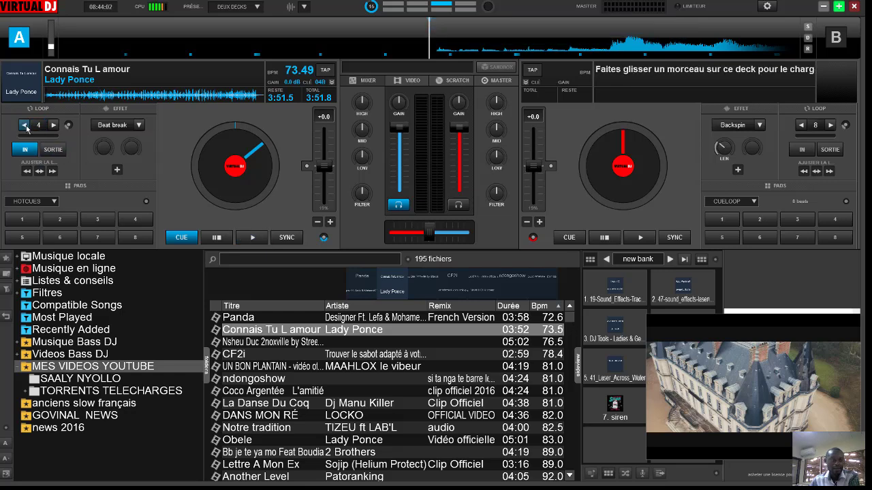
Step: Try to set deck A's effect to Brake2
left_click(139, 125)
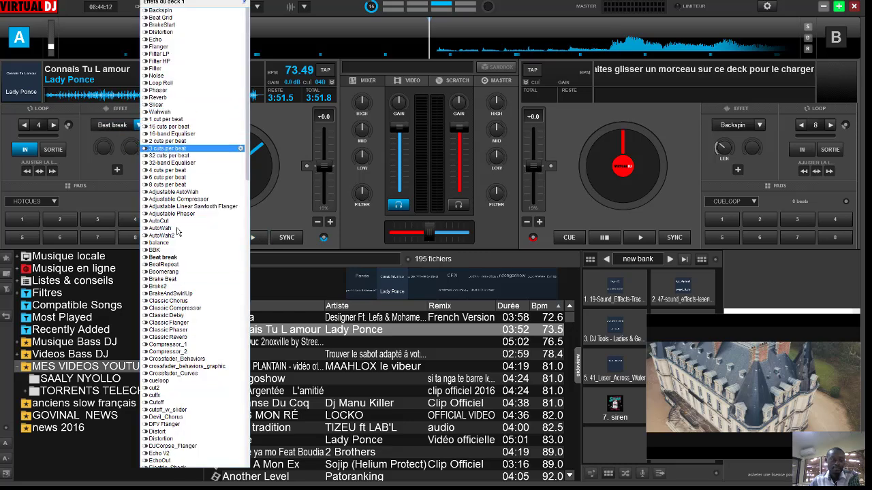
left_click(159, 286)
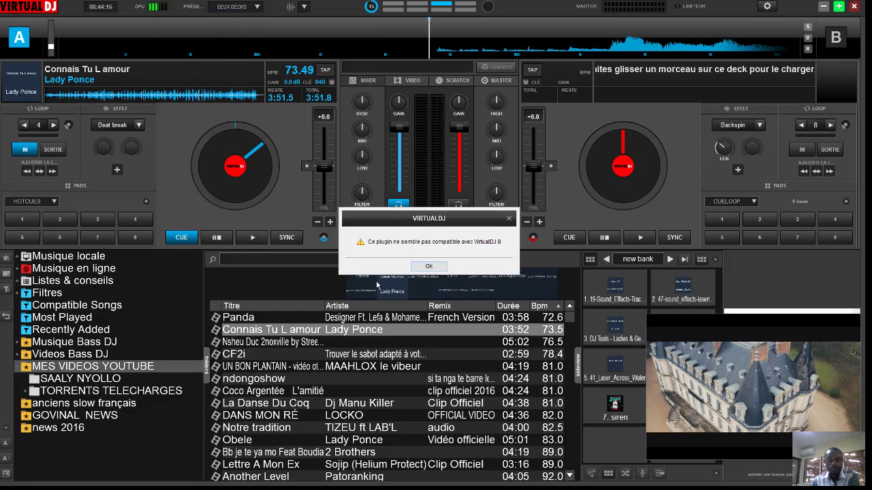
left_click(428, 267)
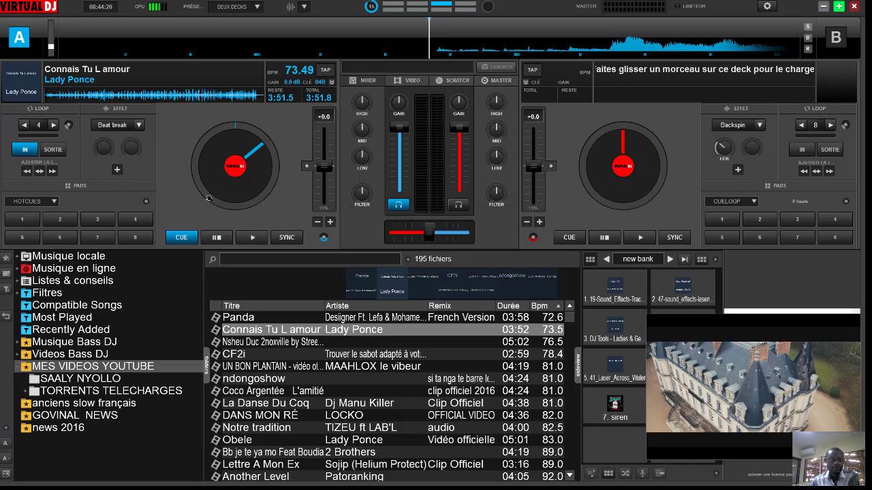
Step: Browse deck A's effects list, and show and hide the settings of the Beat break effect
left_click(142, 126)
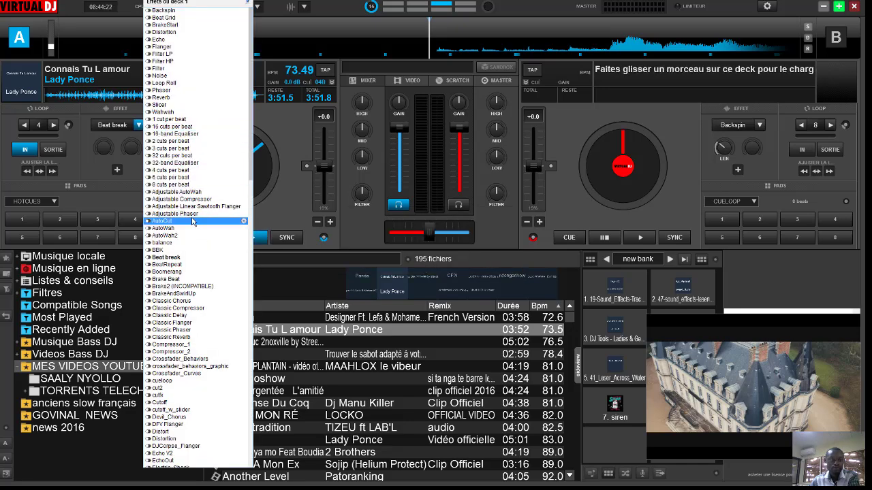
left_click(107, 174)
left_click(117, 170)
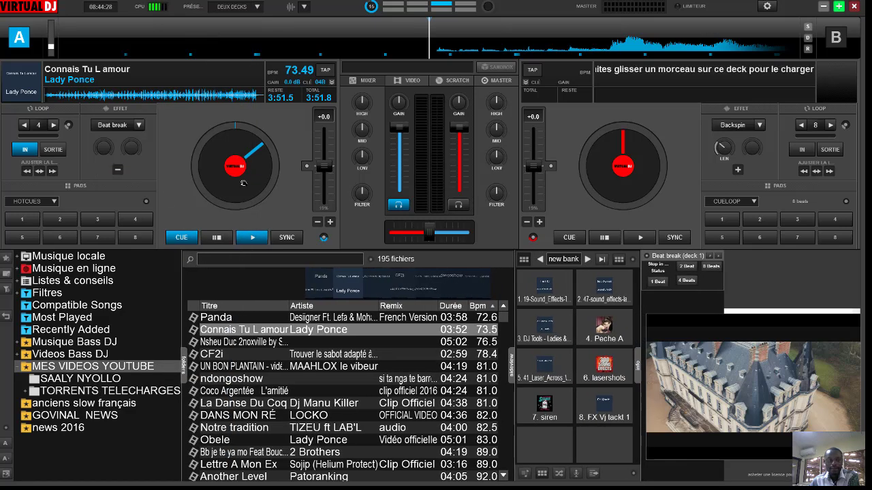
left_click(117, 171)
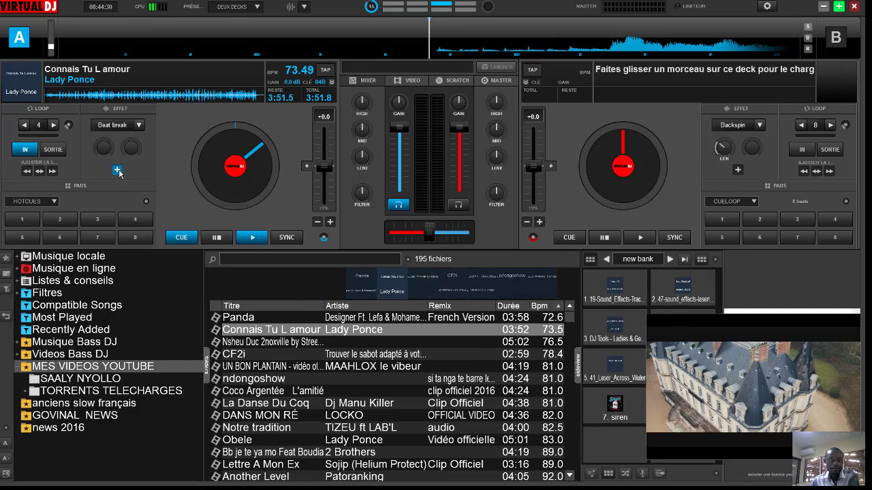
left_click(118, 171)
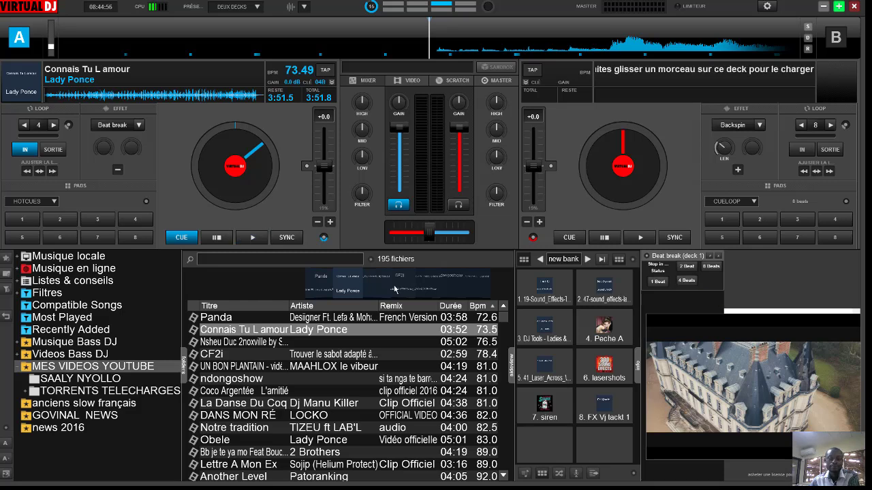
left_click(117, 172)
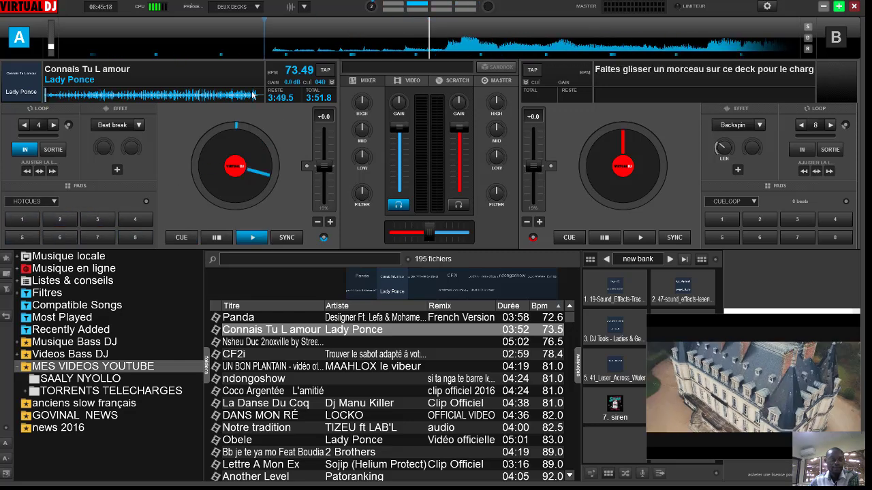
Step: Jump forward in deck A's track to the point with about 2:52 remaining
left_click(100, 95)
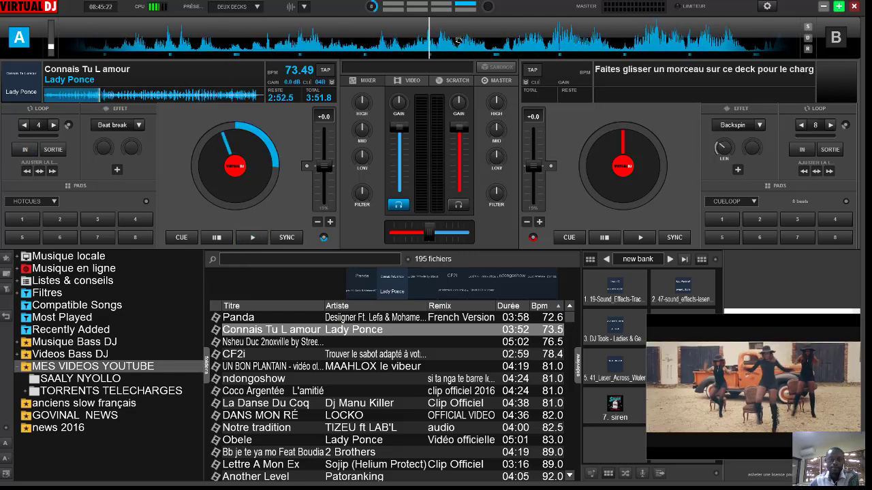
Step: Store hot cue 1 at deck A's current position and start playing the track from it
left_click(22, 220)
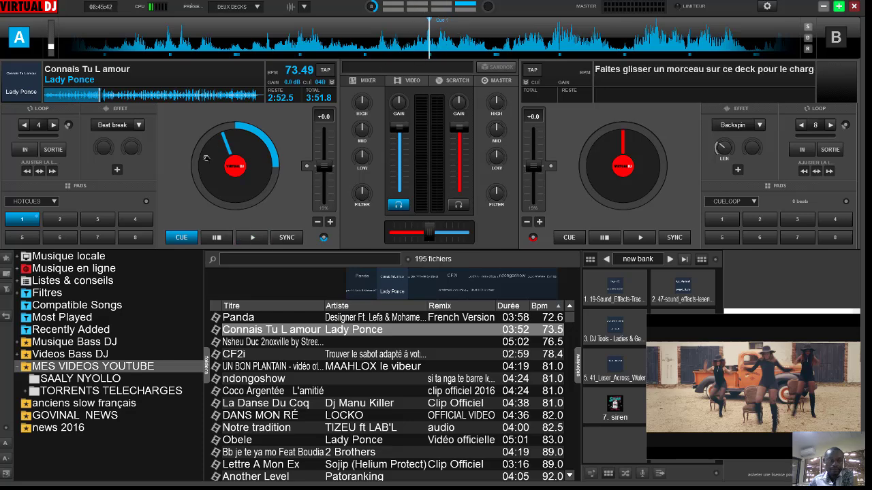
left_click(23, 220)
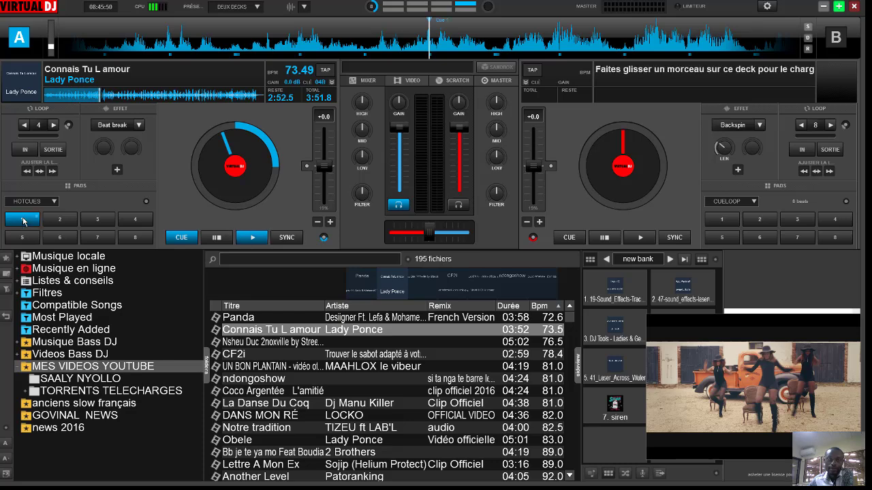
left_click(253, 238)
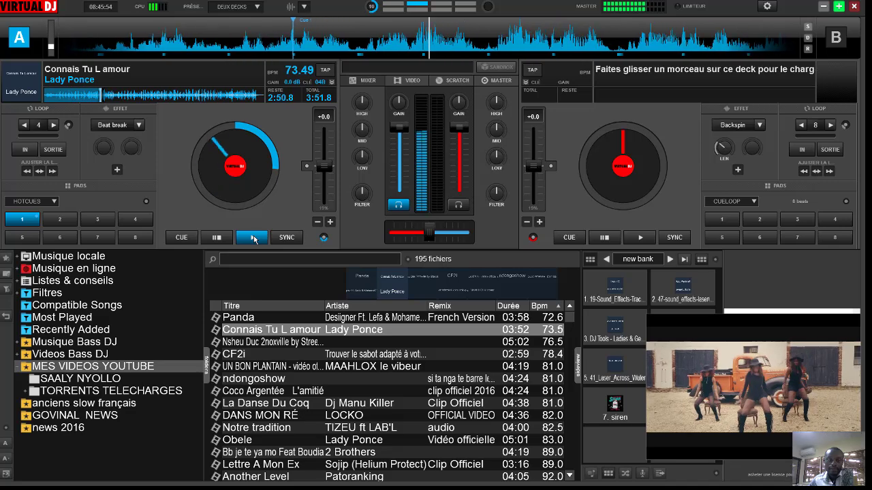
Step: Jump back to hot cue 1 several times while deck A plays, and pause the track
left_click(21, 221)
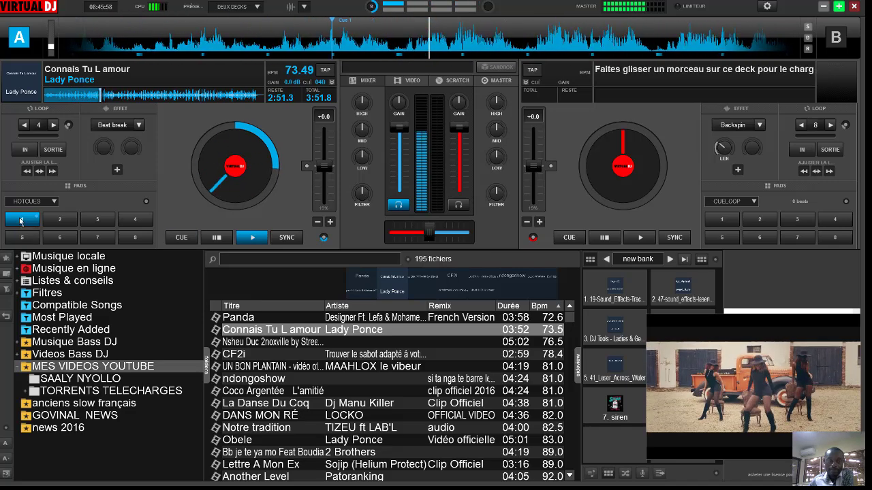
left_click(20, 221)
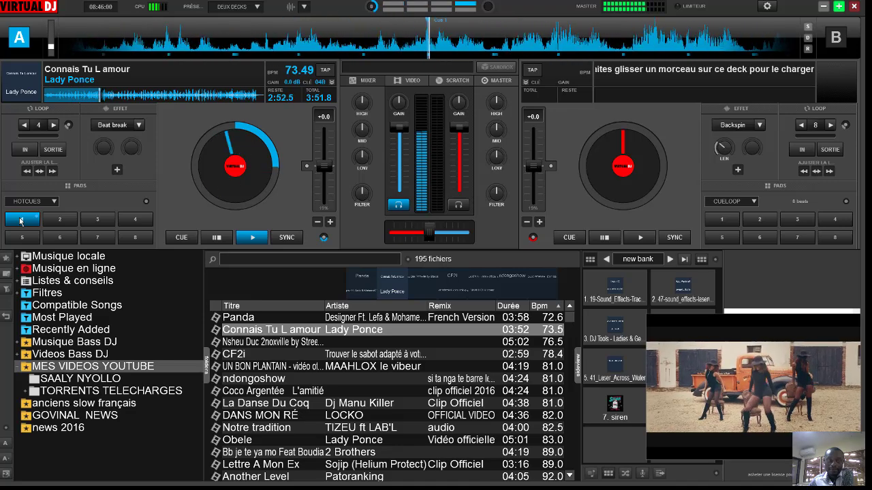
left_click(20, 220)
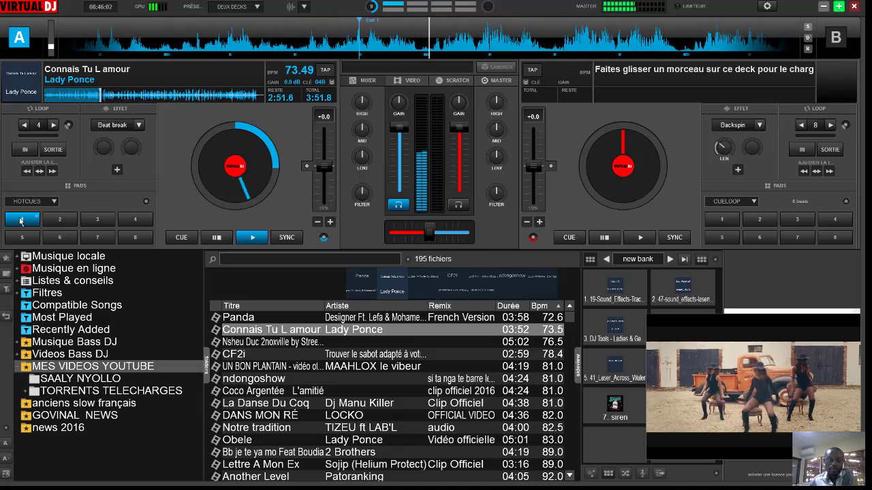
left_click(216, 239)
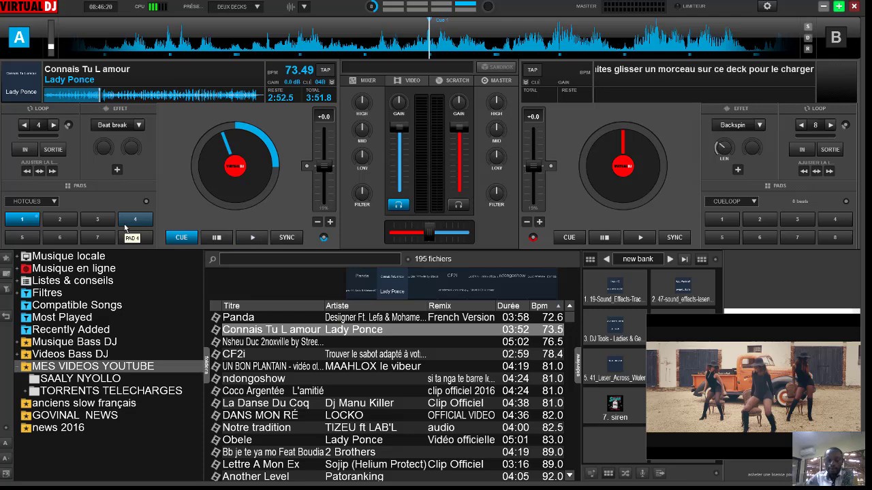
Step: Show and close the list of deck A's pad modes, and preview the track from its cue point
left_click(55, 202)
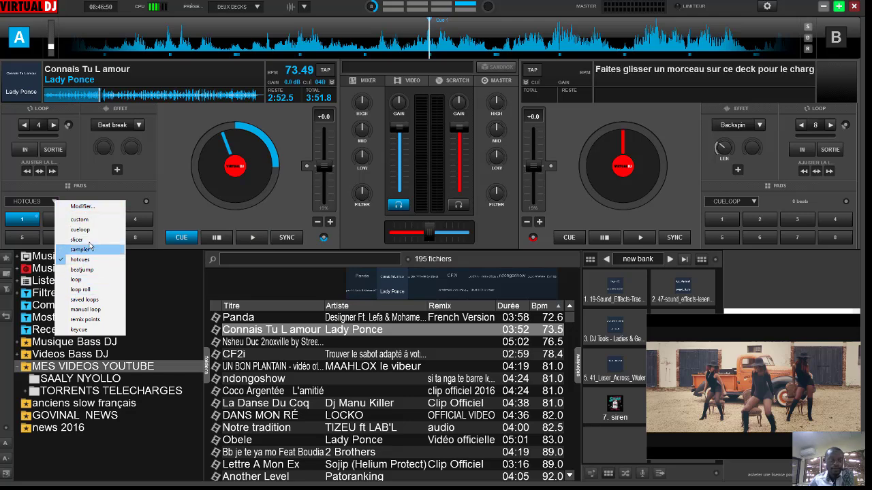
left_click(187, 203)
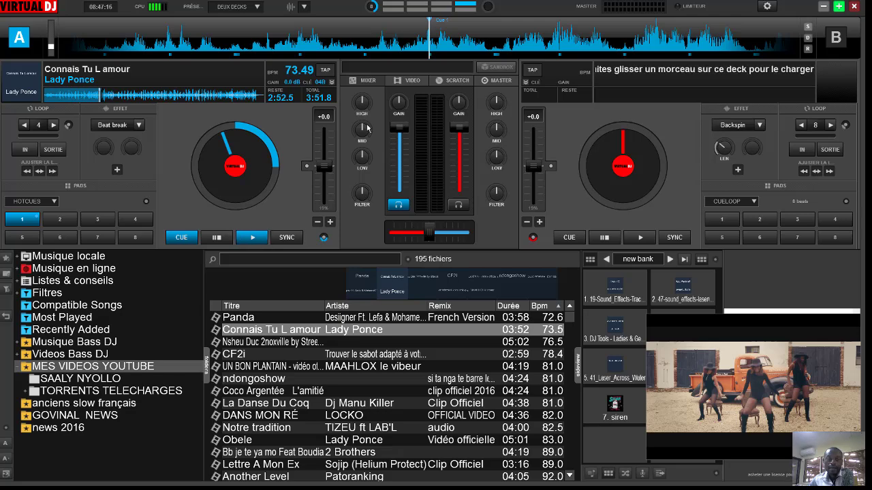
left_click(182, 237)
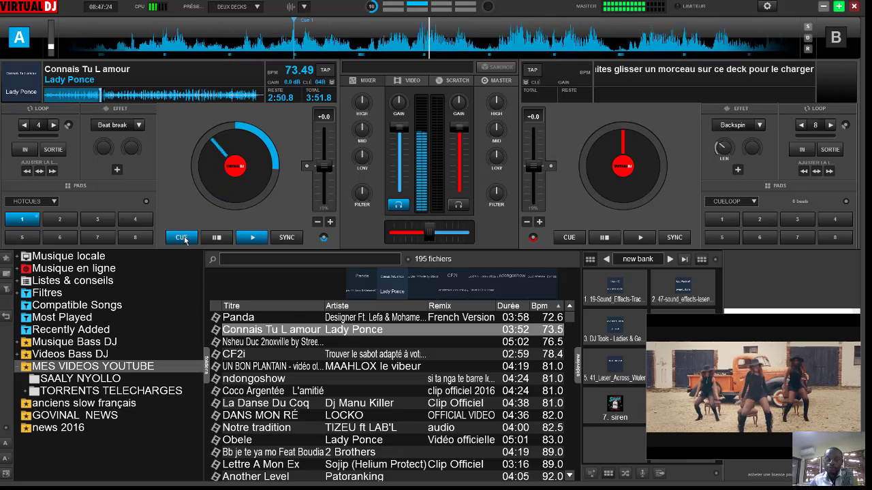
left_click(182, 238)
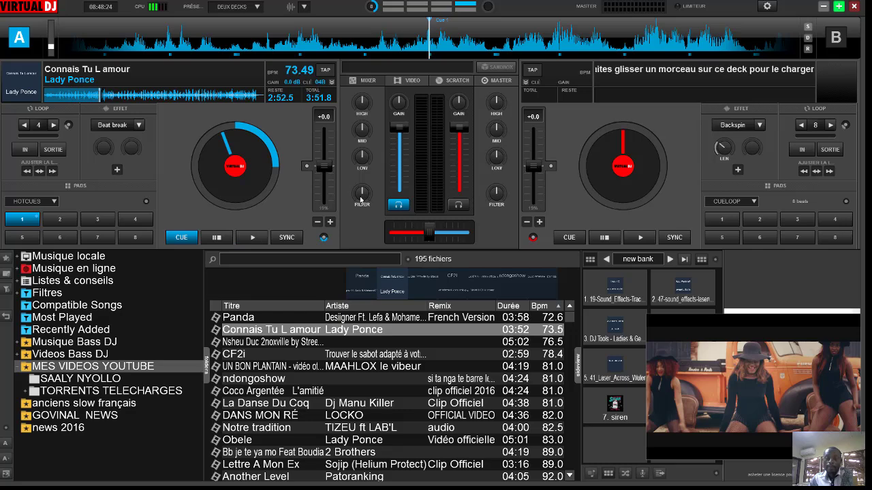
Step: Load Drunk in love acapella and then Madingwa onto deck B, and sync deck A's tempo to it
scroll(440, 335, "down", 5)
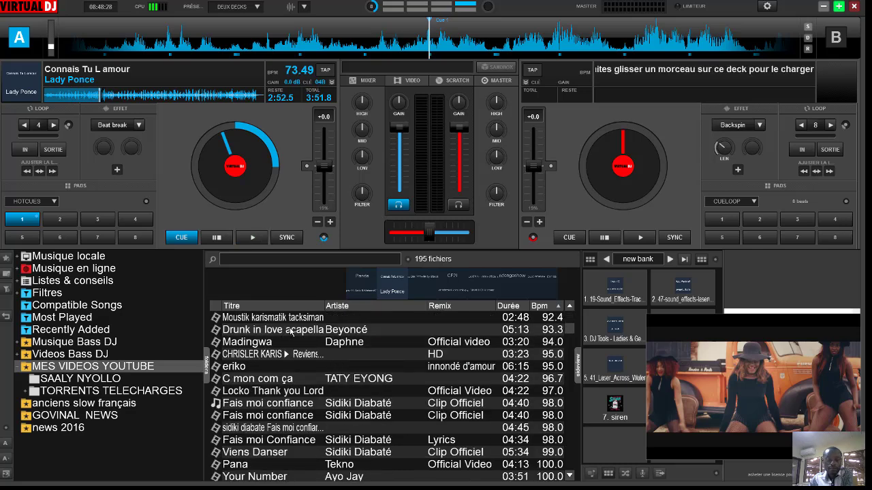
left_click_drag(293, 330, 607, 208)
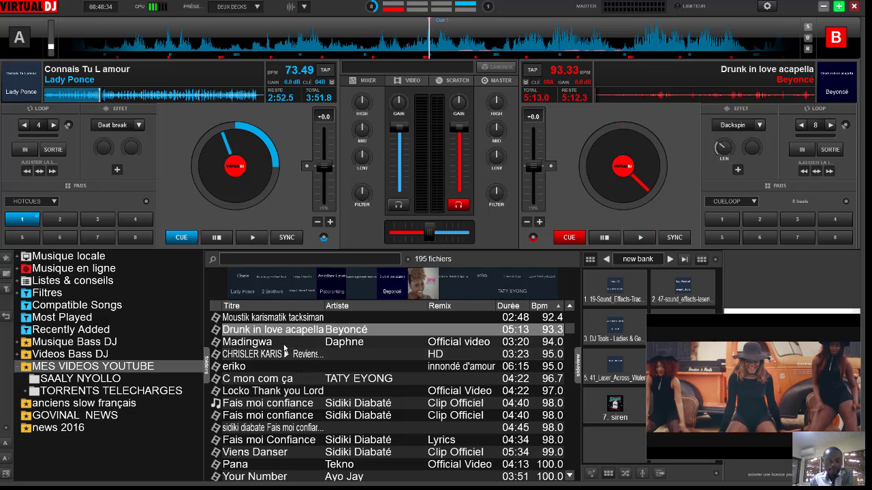
left_click_drag(306, 342, 543, 191)
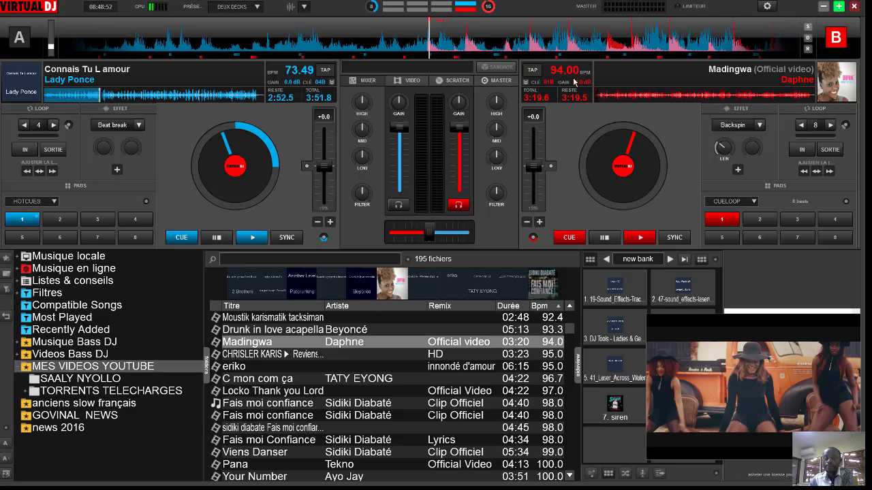
left_click(285, 237)
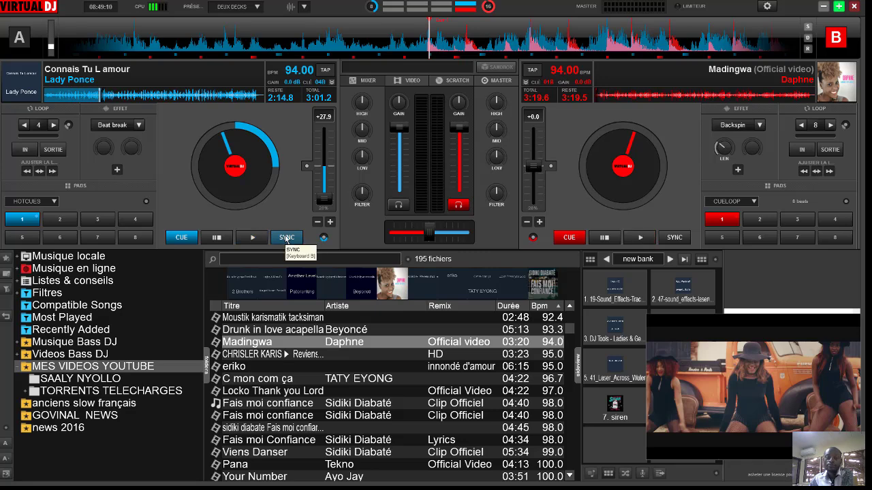
Step: Examine the keyboard controller mapping in the settings, including the sync shortcut, and close the settings
left_click(766, 6)
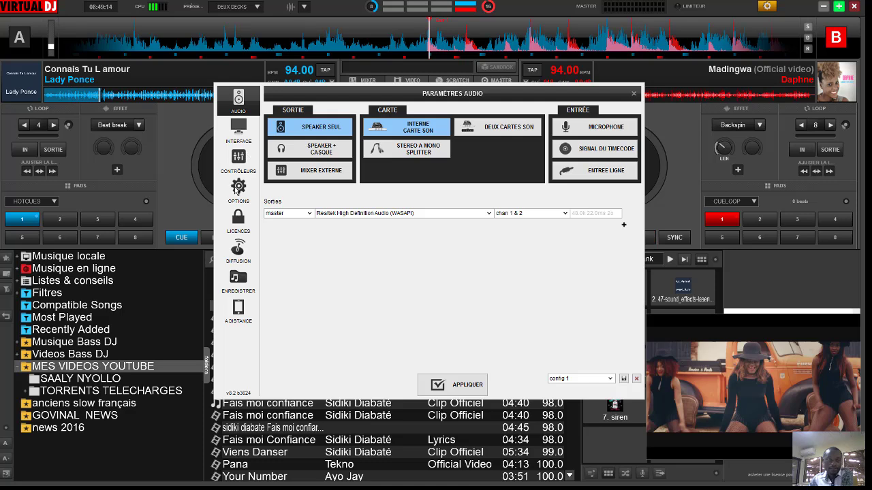
left_click(238, 159)
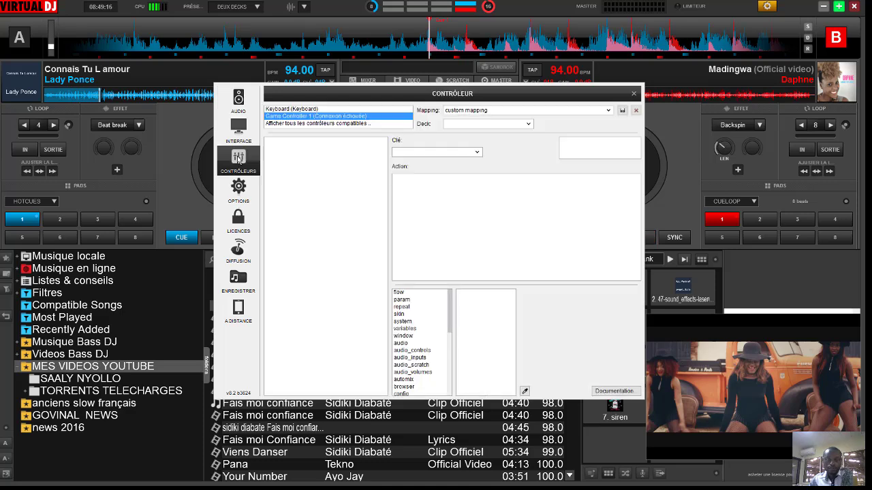
left_click(298, 109)
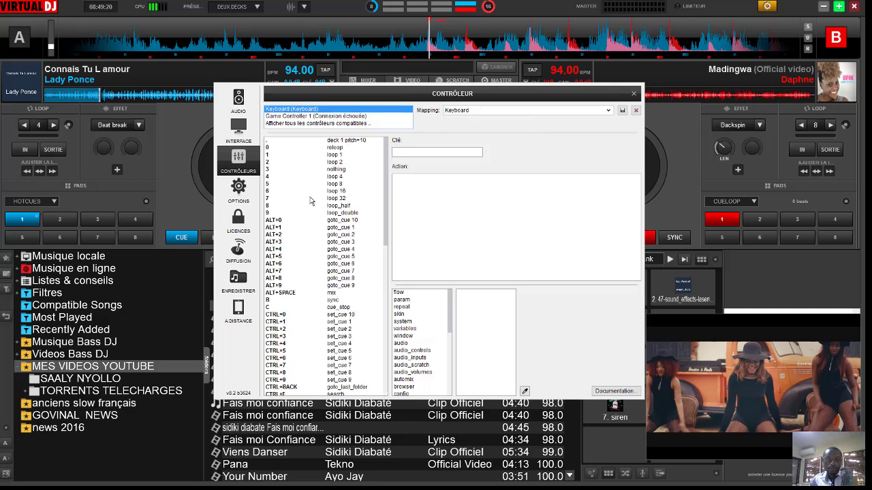
left_click(331, 301)
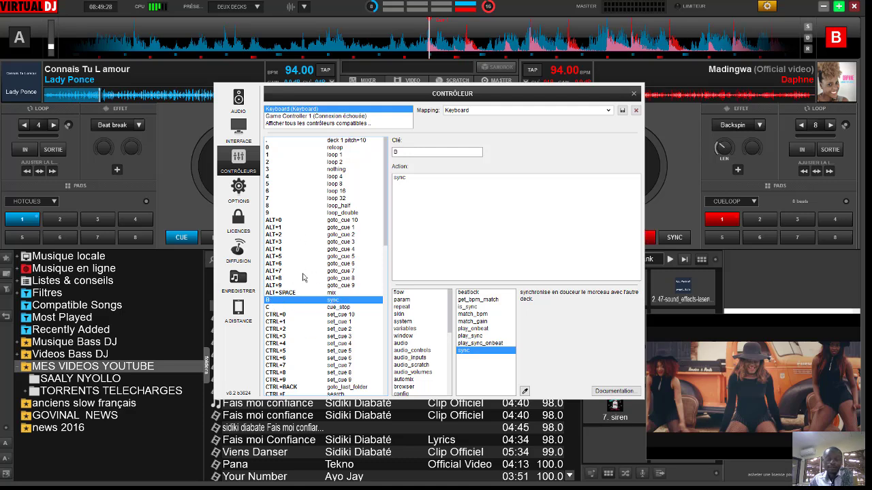
scroll(313, 267, "down", 2)
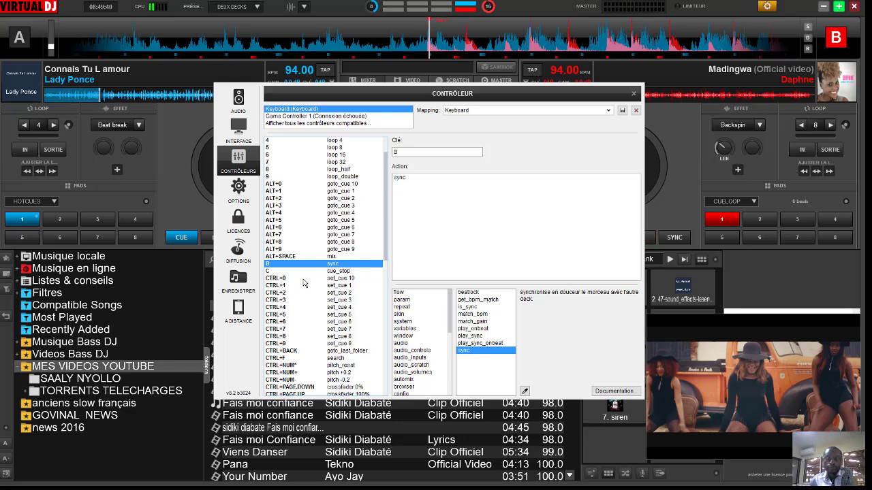
left_click(634, 95)
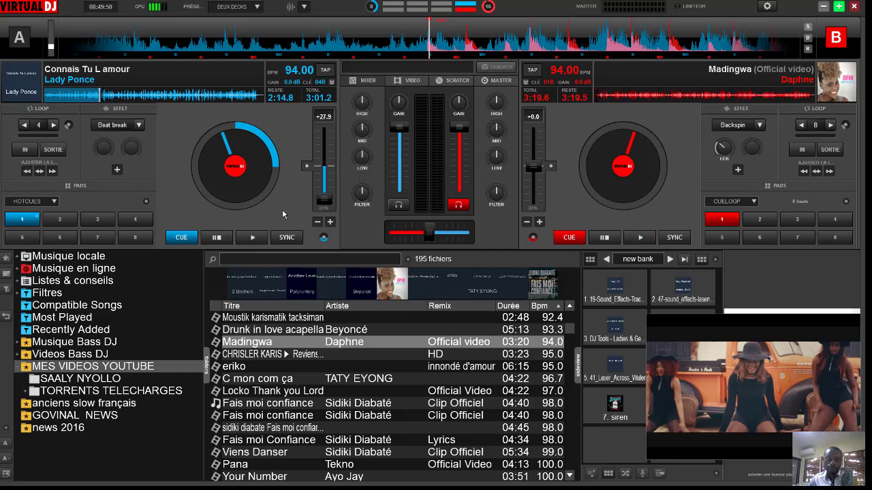
Step: Reset deck A's pitch, try it at about +3.9 during playback, and reset it again before pausing the track
left_click(307, 168)
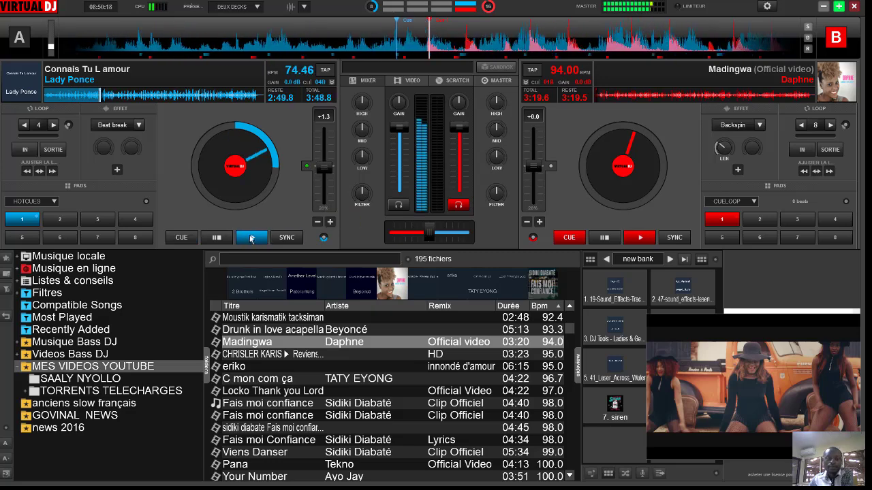
mouse_move(323, 171)
left_mouse_down()
mouse_move(324, 139)
mouse_move(323, 204)
mouse_move(320, 169)
left_mouse_up()
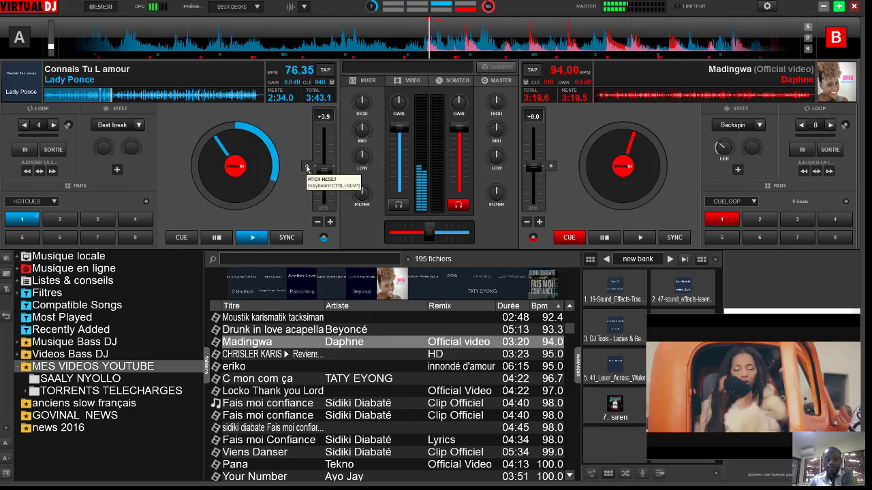
left_click(306, 166)
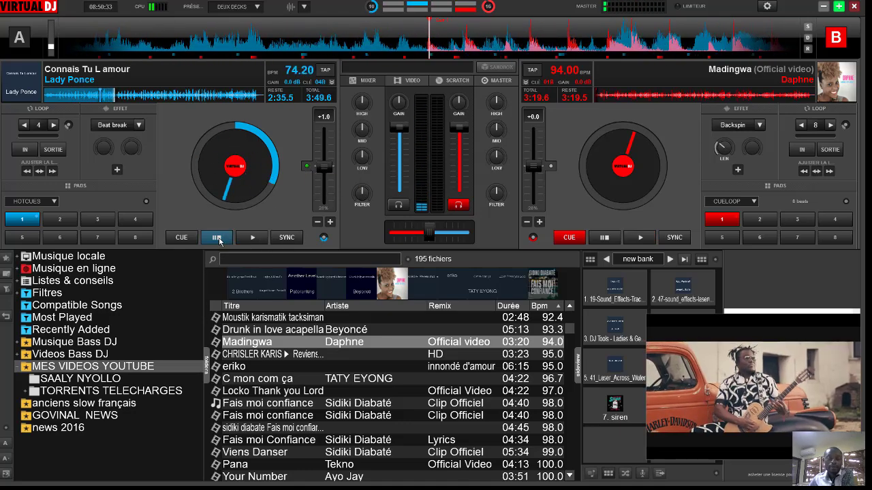
left_click(217, 237)
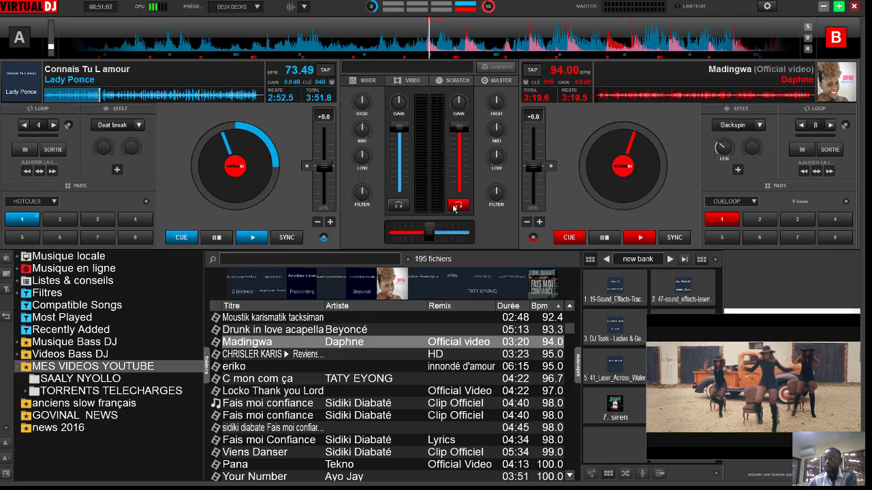
Step: Switch headphone monitoring on and off for deck A, and switch it off for deck B
left_click(399, 206)
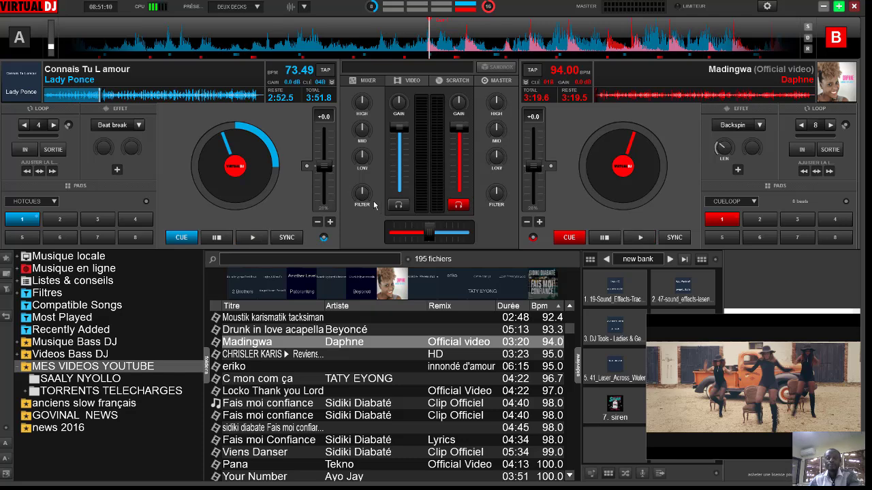
left_click(398, 206)
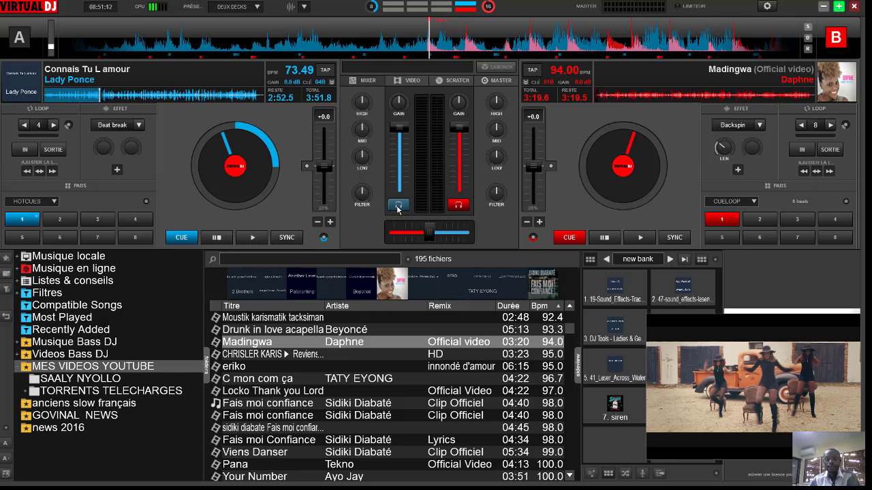
left_click(398, 206)
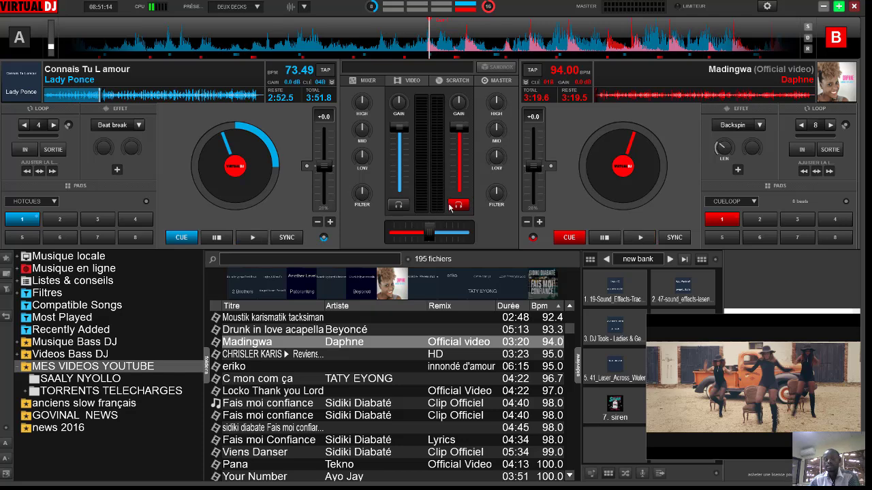
left_click(459, 206)
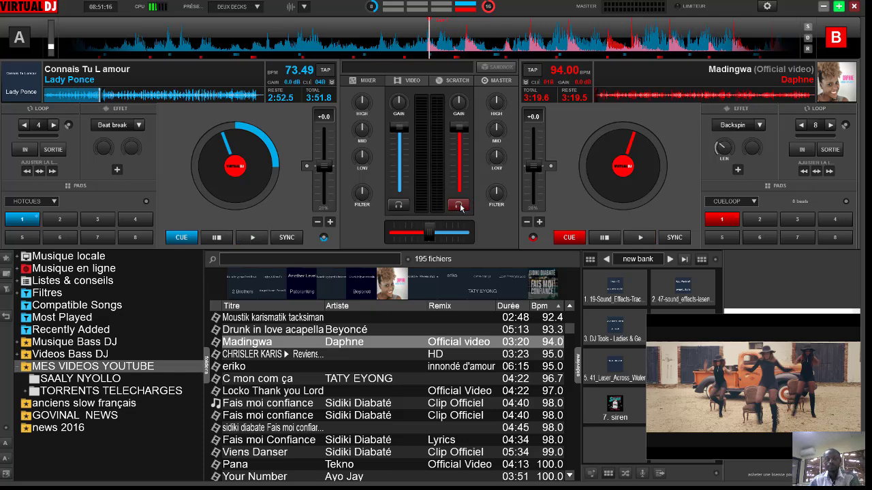
left_click(458, 206)
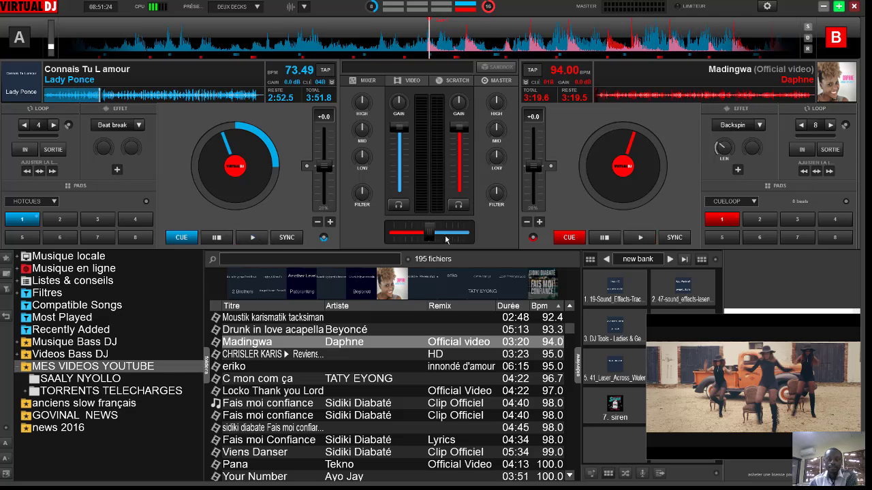
Step: Move the crossfader fully to deck A, across to deck B, and fully back to deck A
mouse_move(431, 235)
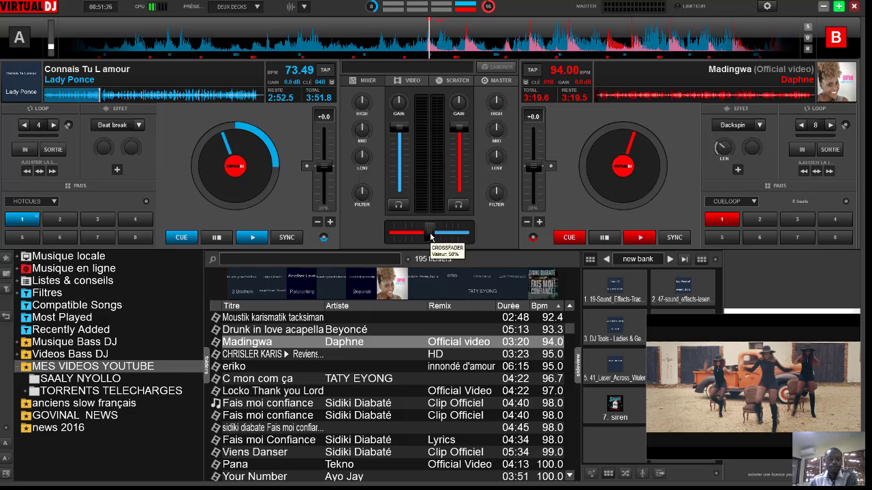
left_click(390, 238)
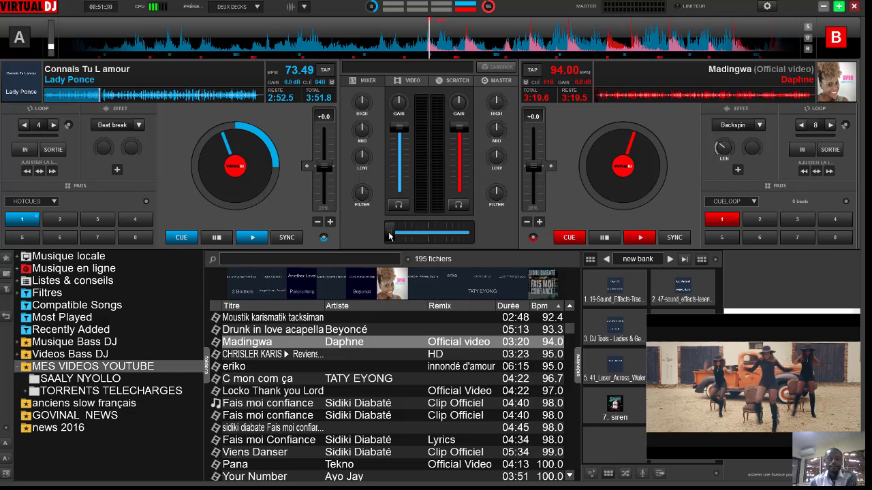
mouse_move(390, 237)
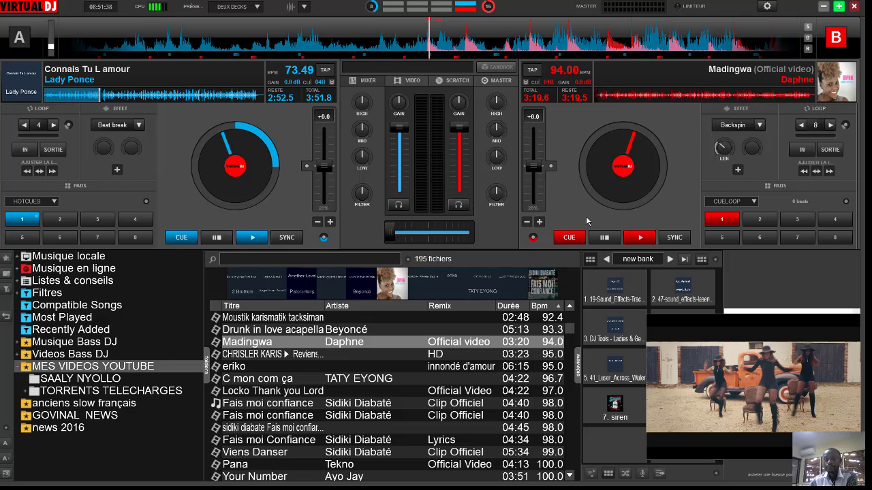
left_click_drag(390, 233, 547, 238)
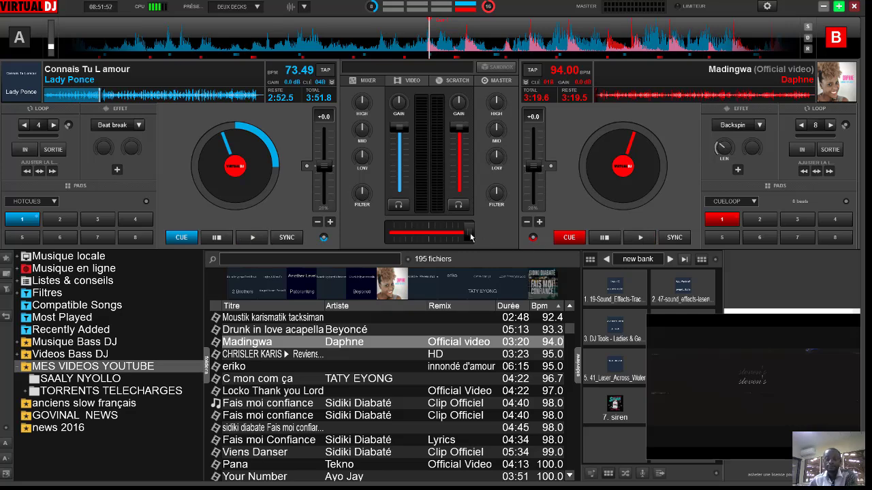
left_click_drag(469, 234, 380, 238)
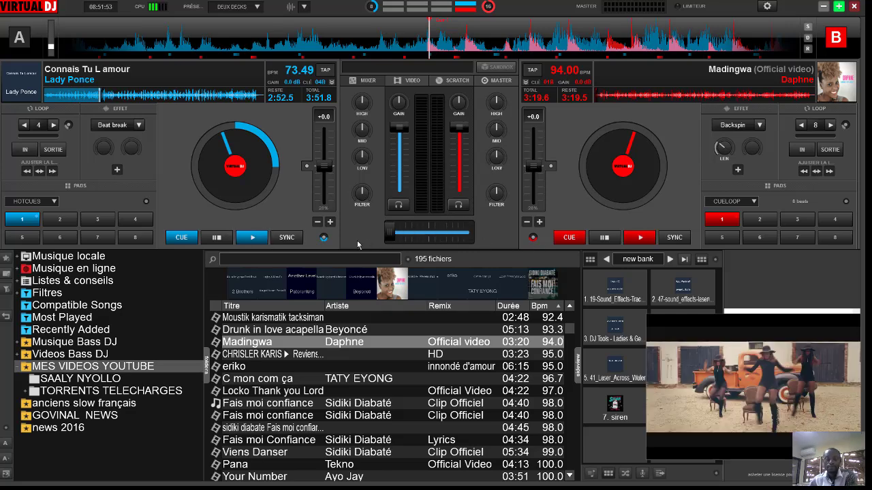
Step: Centre the crossfader and select eriko, the Chrisler Karis video and Madingwa one after another in the track list
left_click(427, 235)
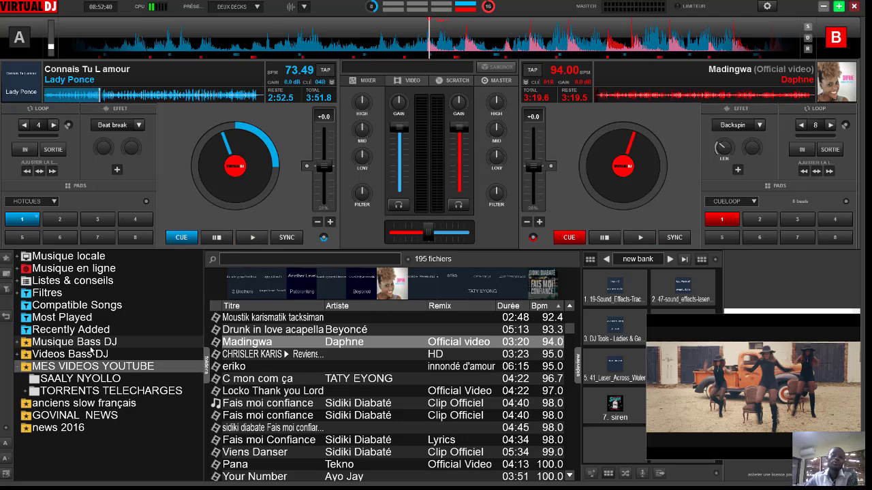
left_click(279, 368)
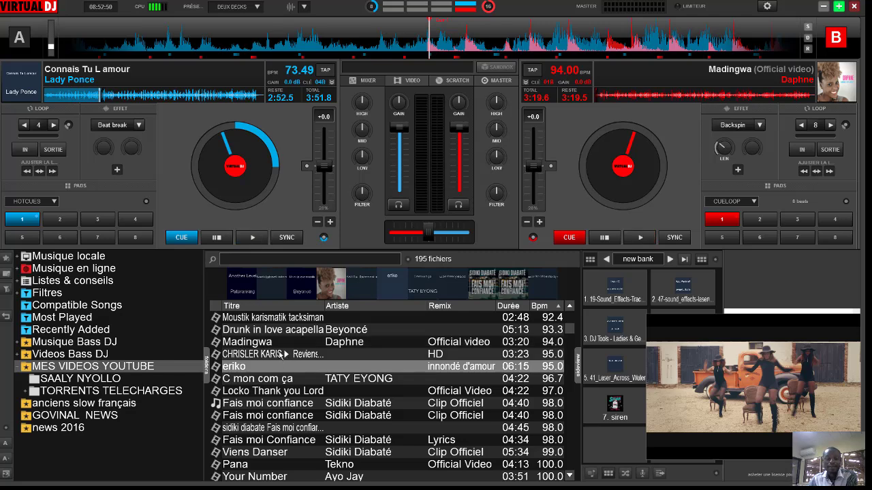
left_click(283, 355)
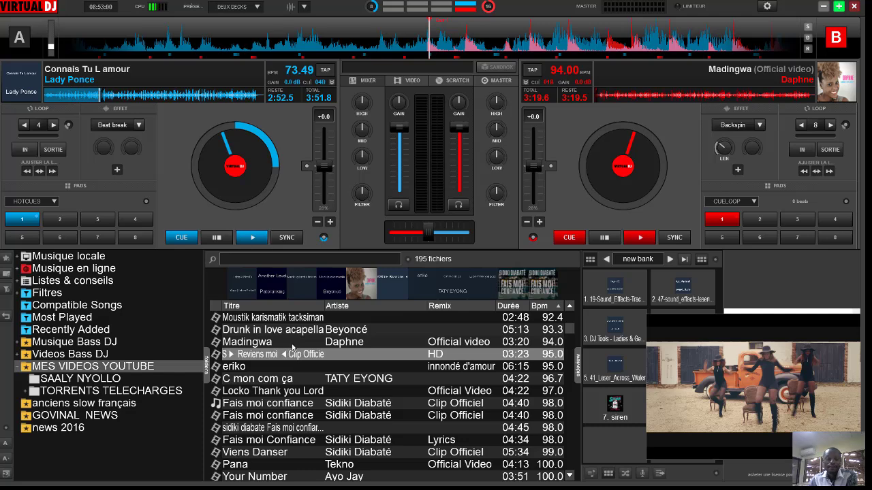
left_click(274, 343)
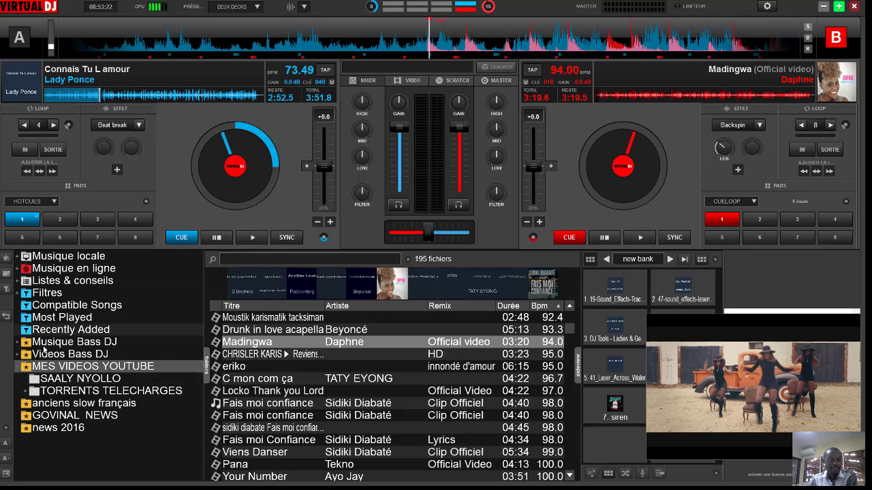
Step: Browse the anciens slow français, GOVINAL NEWS and SAALY NYOLLO folders, and look through the tracks in MES VIDEOS YOUTUBE
left_click(62, 405)
left_click(61, 414)
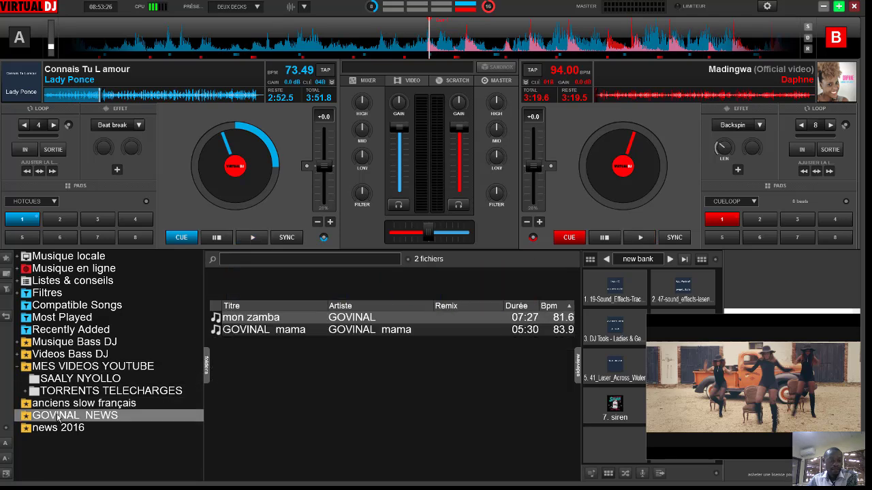
left_click(72, 381)
left_click(77, 368)
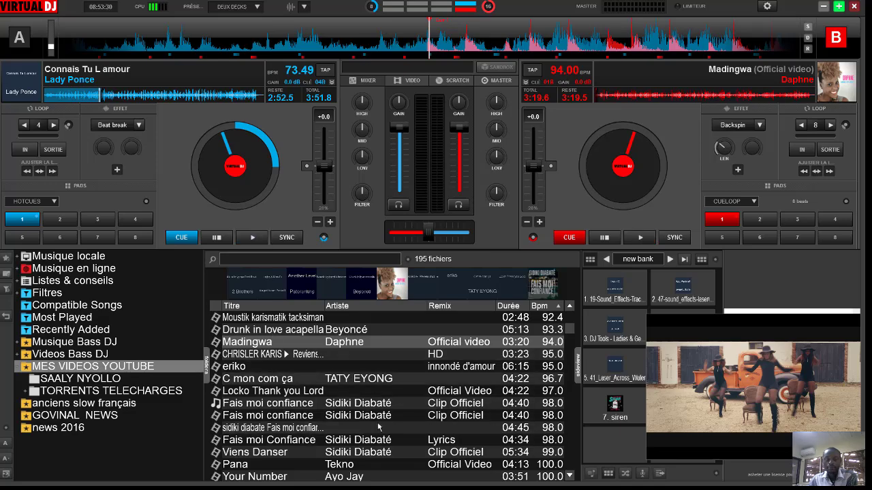
scroll(320, 409, "down", 5)
scroll(310, 382, "up", 4)
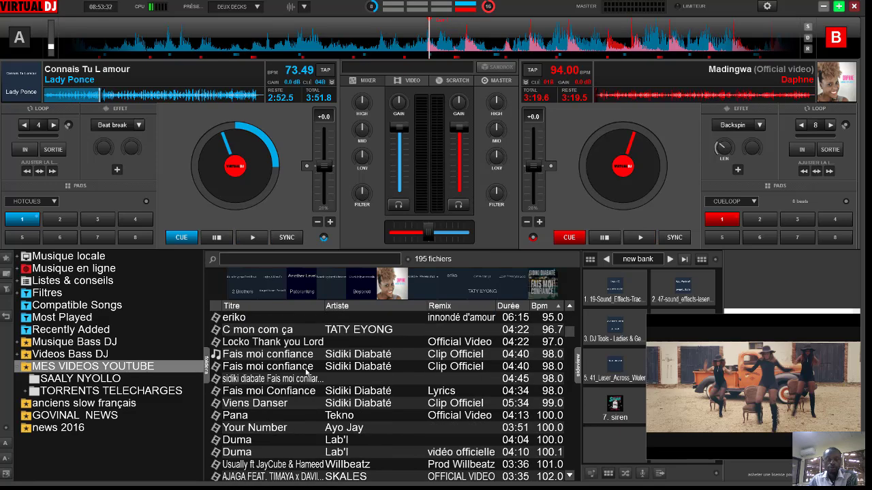
scroll(306, 373, "up", 4)
scroll(306, 374, "down", 10)
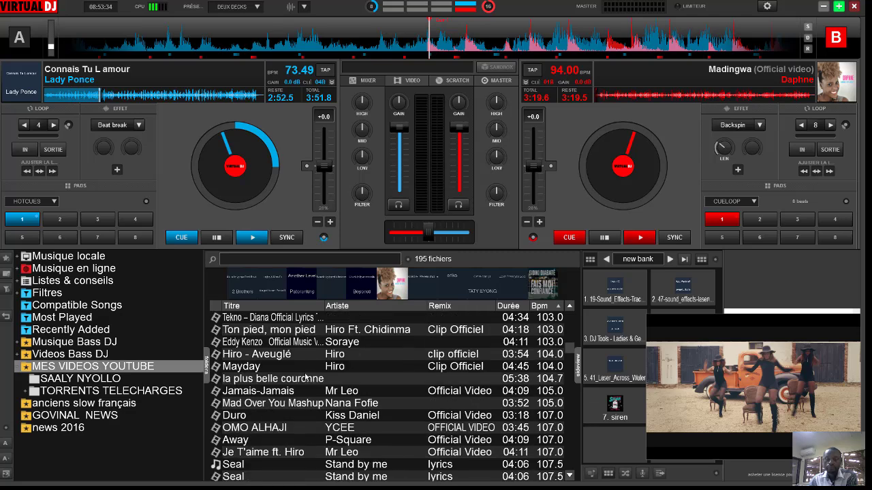
Step: Load Locko Thank you Lord onto deck A and play it with the crossfader fully on deck A
scroll(305, 377, "up", 6)
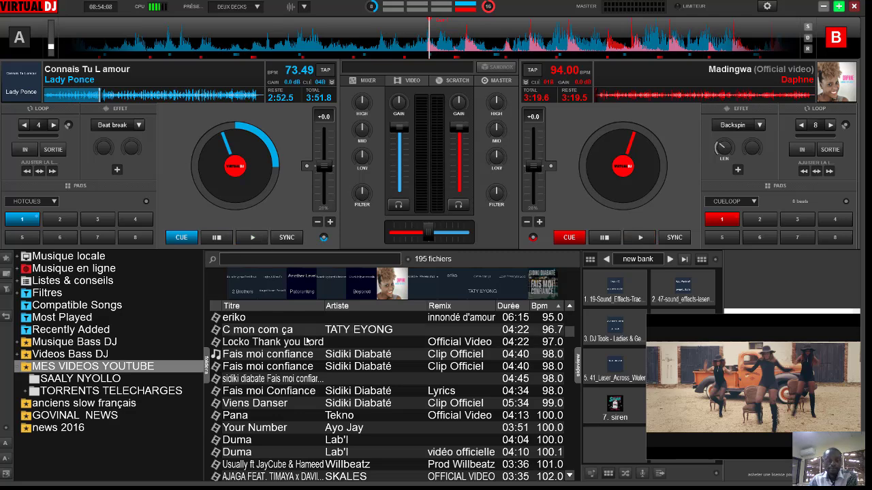
double_click(298, 345)
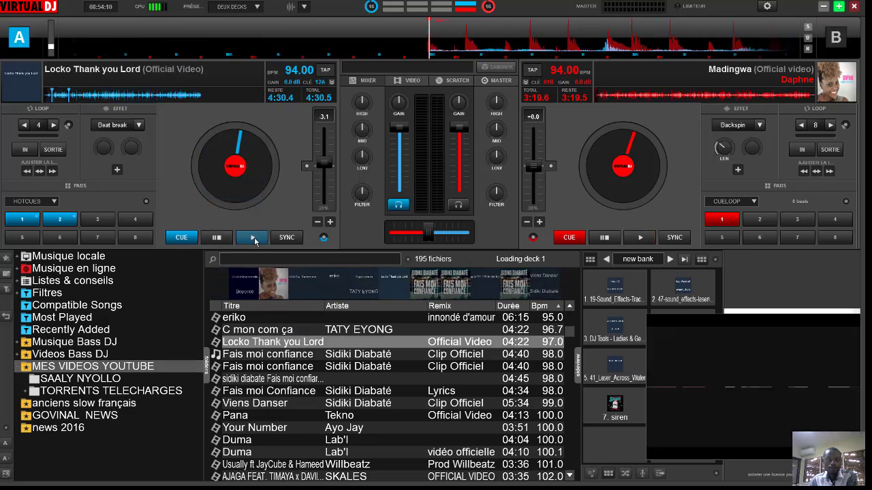
left_click(253, 237)
left_click_drag(428, 232, 354, 218)
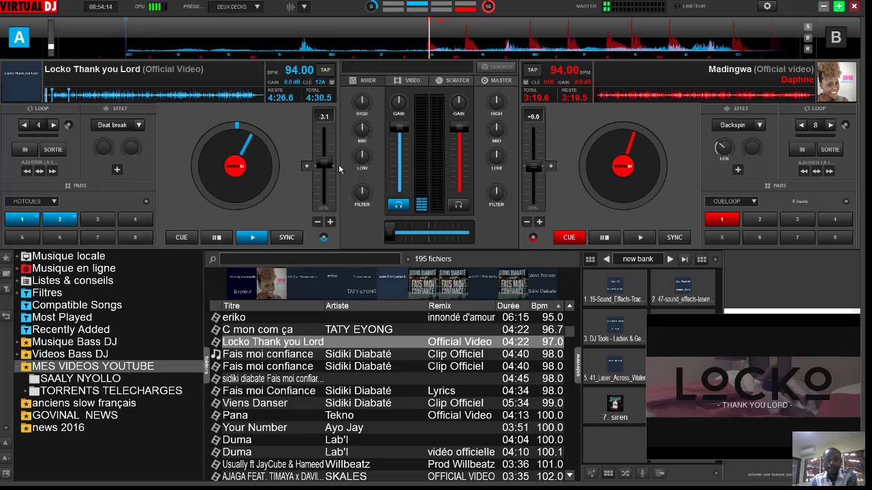
Step: Reset deck A's pitch to +0.0 and lower its volume fader to about the middle
left_click(307, 166)
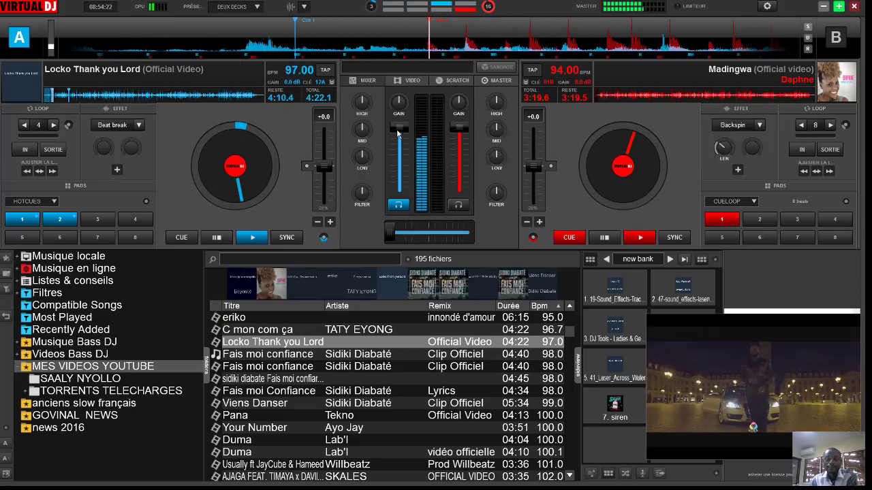
left_click_drag(398, 133, 398, 162)
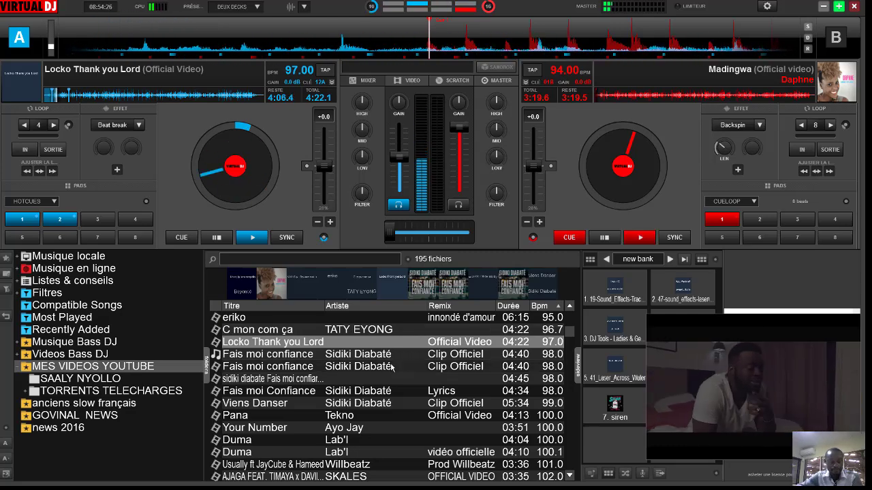
key("XF86AudioLowerVolume")
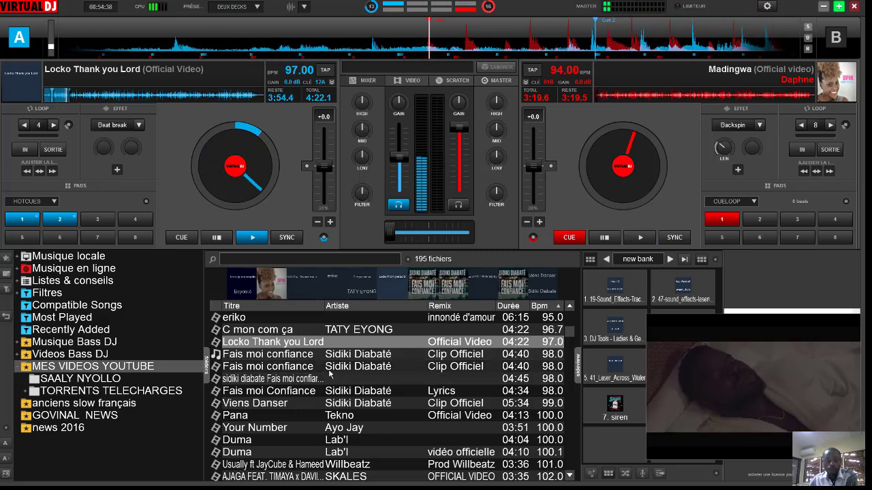
Step: Load the audio version of Sidiki Diabaté's Fais moi confiance onto deck B, move to its cue point and activate an 8-beat loop
left_click_drag(327, 355, 623, 194)
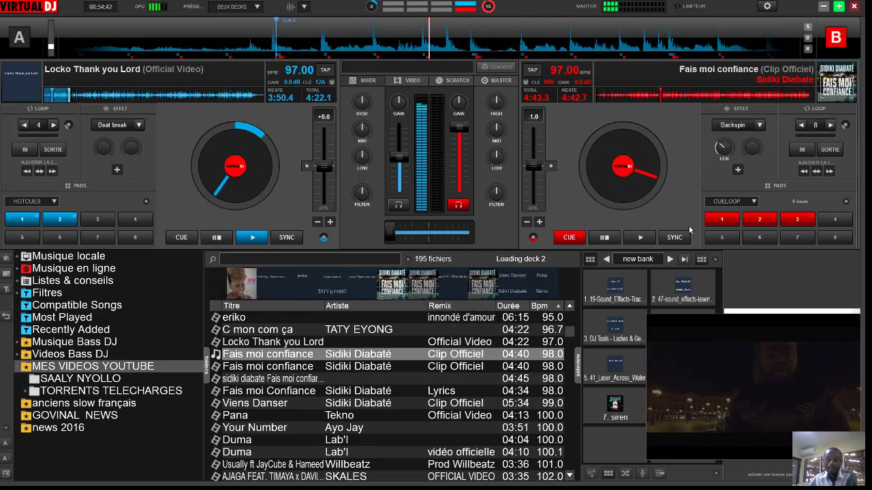
left_click(605, 237)
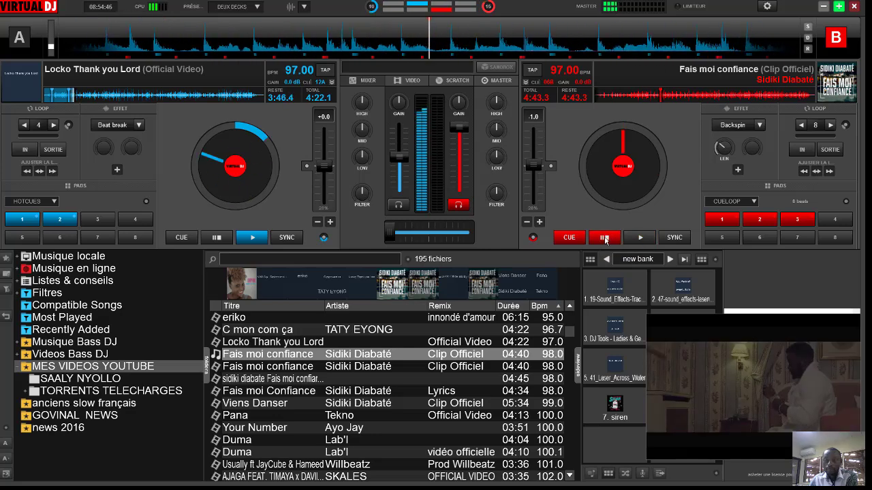
left_click(604, 236)
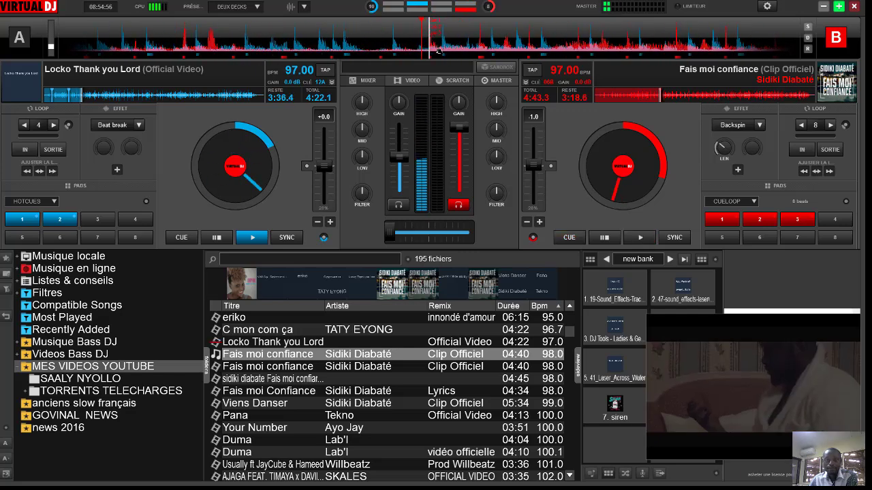
left_click(815, 127)
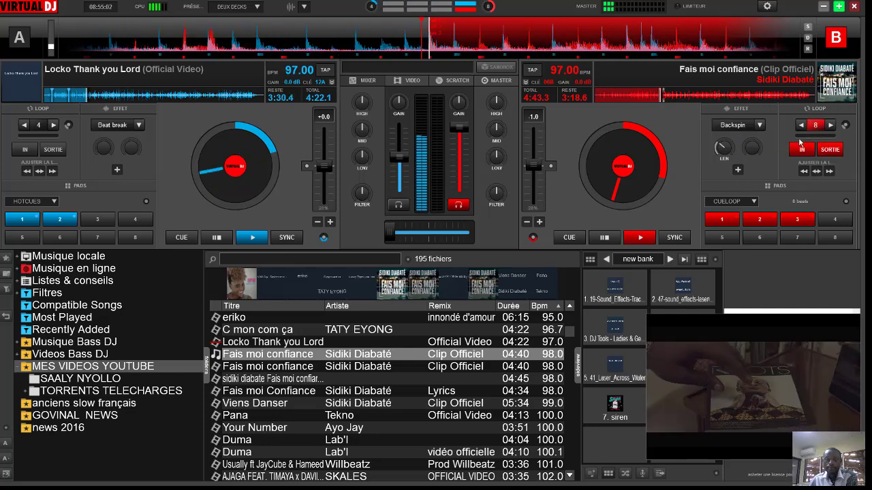
Step: Start the looped track on deck B and synchronise it with deck A
left_click(677, 238)
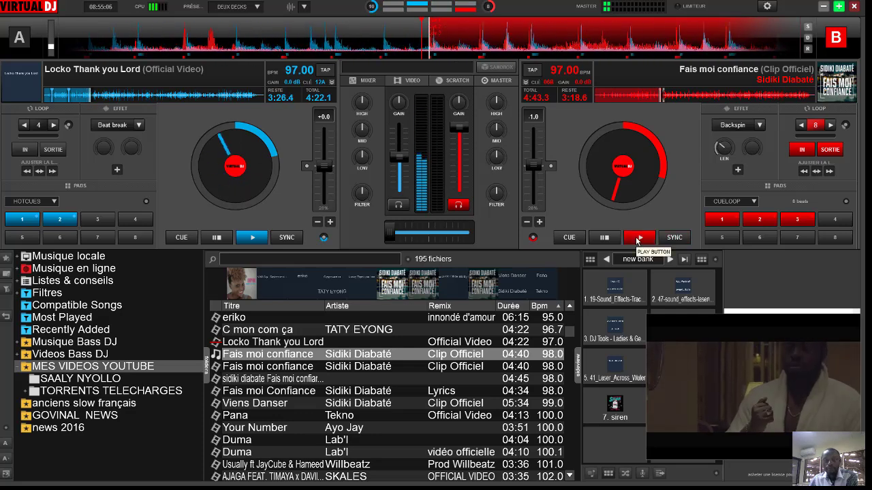
left_click(638, 237)
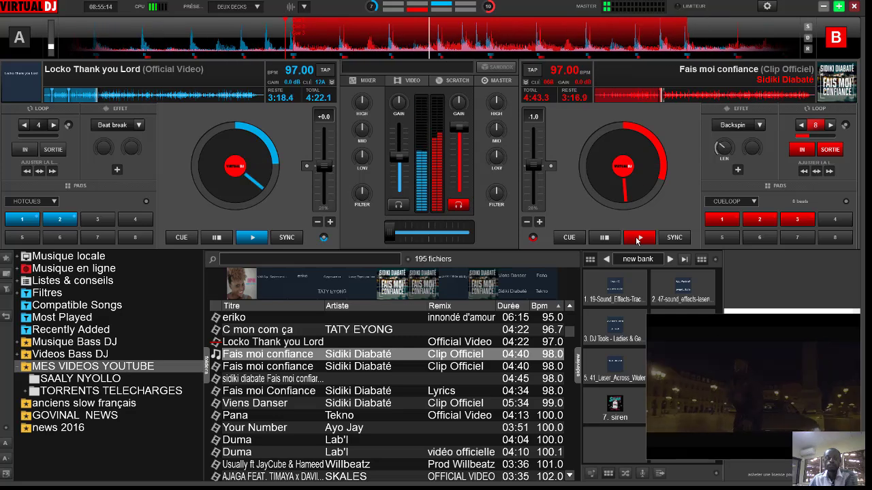
left_click(673, 238)
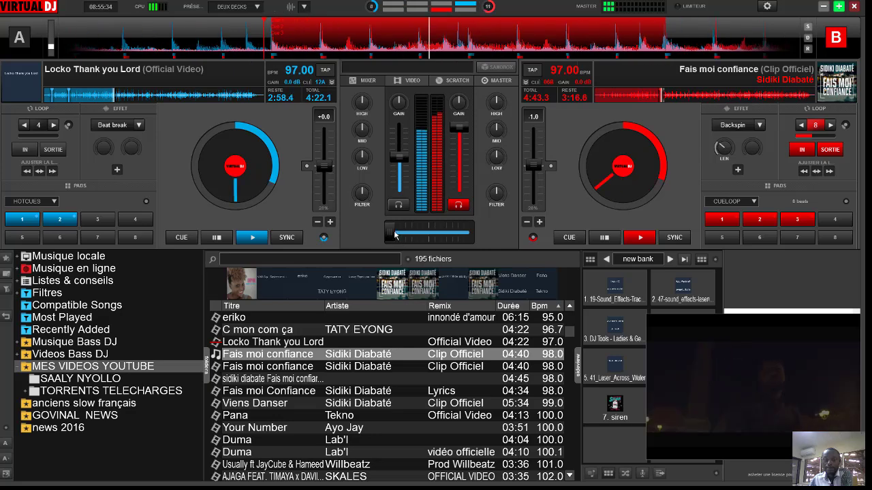
Step: Blend deck B in up to the crossfader's centre with its volume fader lowered to about half, and return the crossfader fully to deck A
left_click_drag(399, 239, 423, 236)
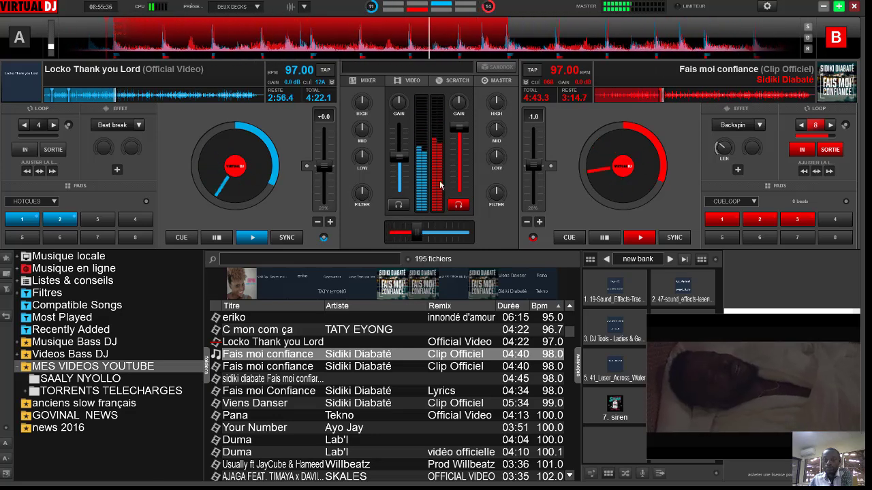
left_click_drag(461, 128, 458, 153)
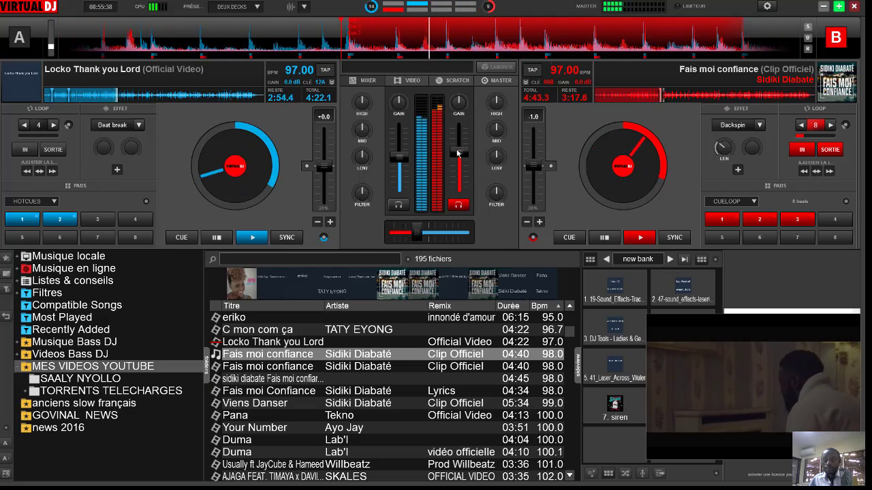
left_click_drag(414, 228, 429, 235)
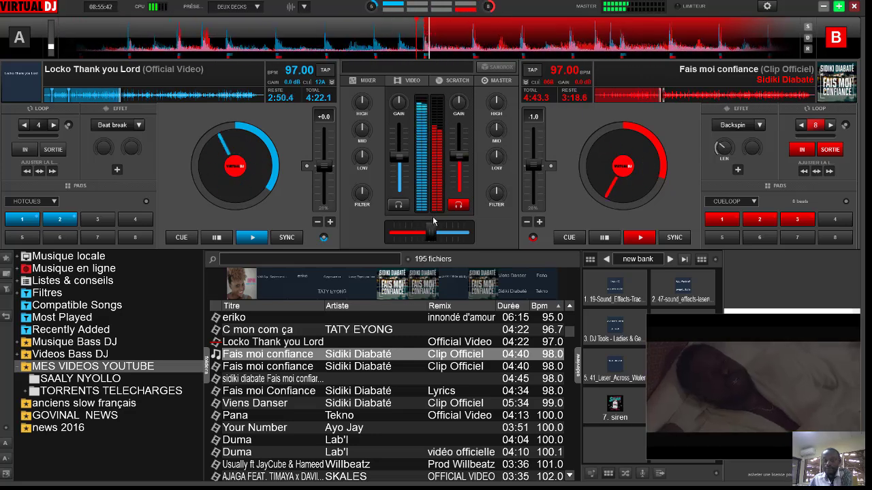
left_click_drag(431, 233, 354, 233)
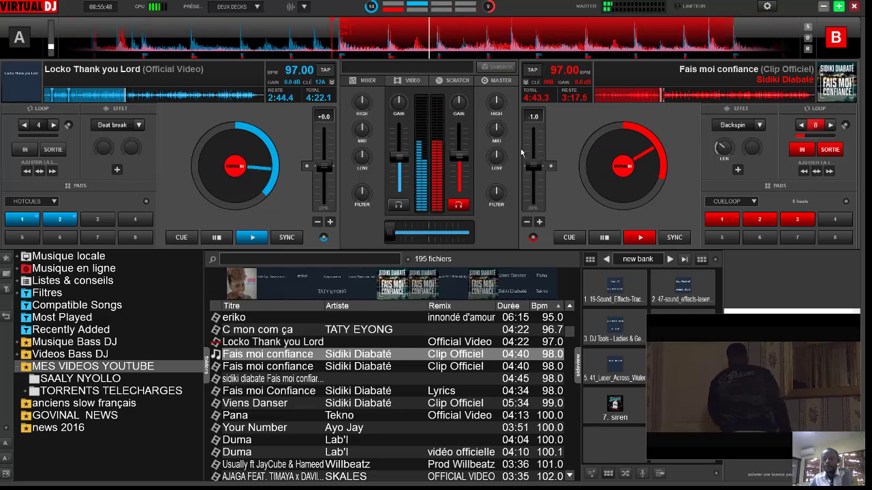
Step: Stop playback on deck B and deck A, returning both tracks to their cue points
left_click(604, 238)
left_click(603, 238)
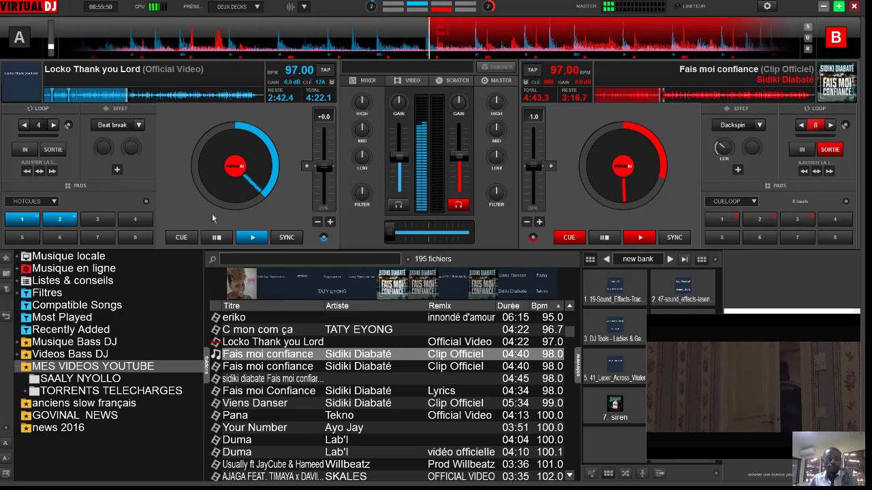
left_click(209, 235)
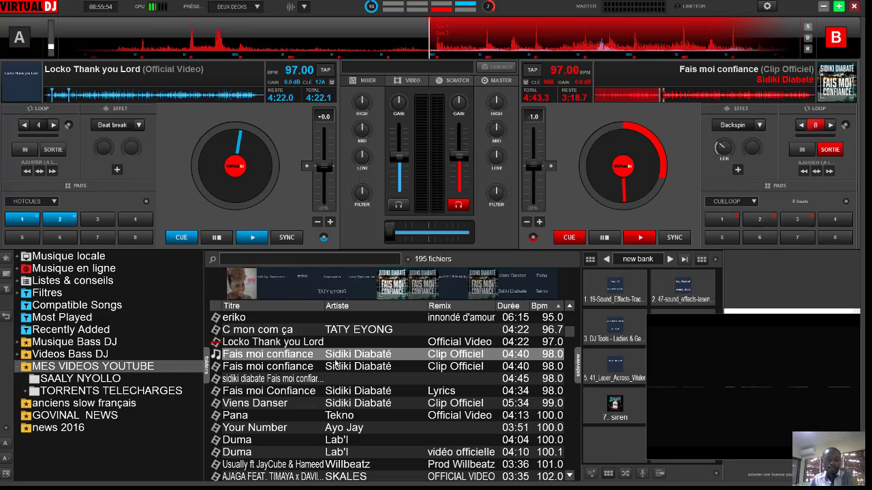
Step: Close the floating video preview window and collapse the browser's info panel beside the sampler
scroll(336, 364, "down", 4)
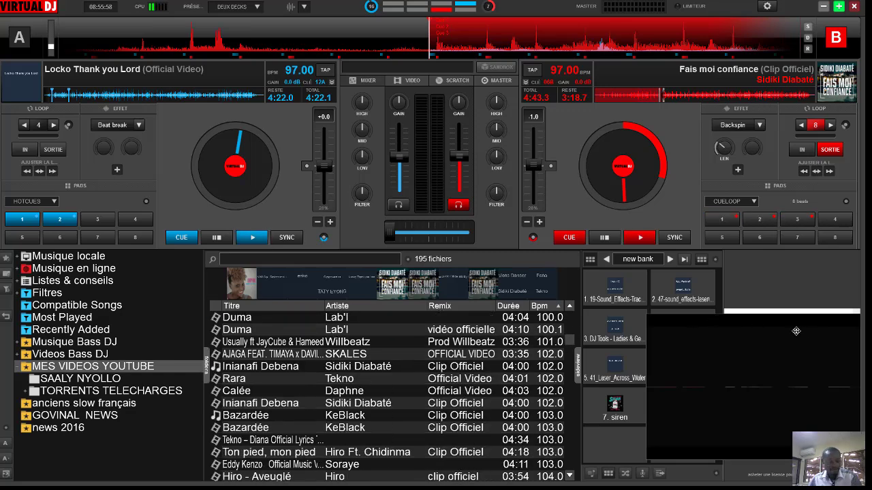
key("Escape")
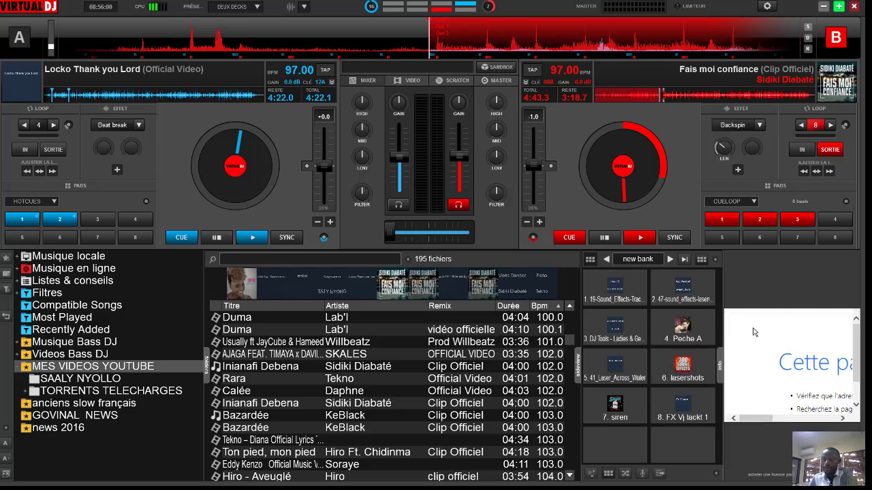
left_click(855, 259)
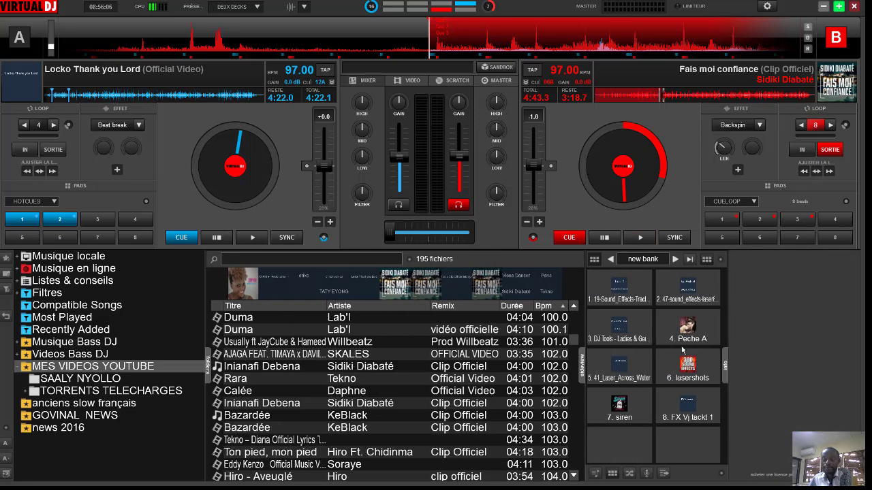
left_click(855, 260)
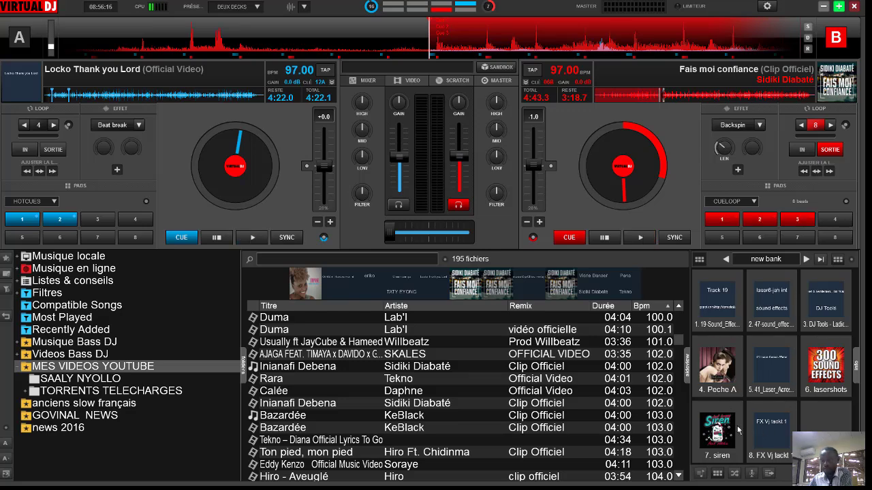
Step: Trigger samples 1 to 7 of the sampler's new bank in order, from 19-Sound_Effects to siren
left_click(725, 305)
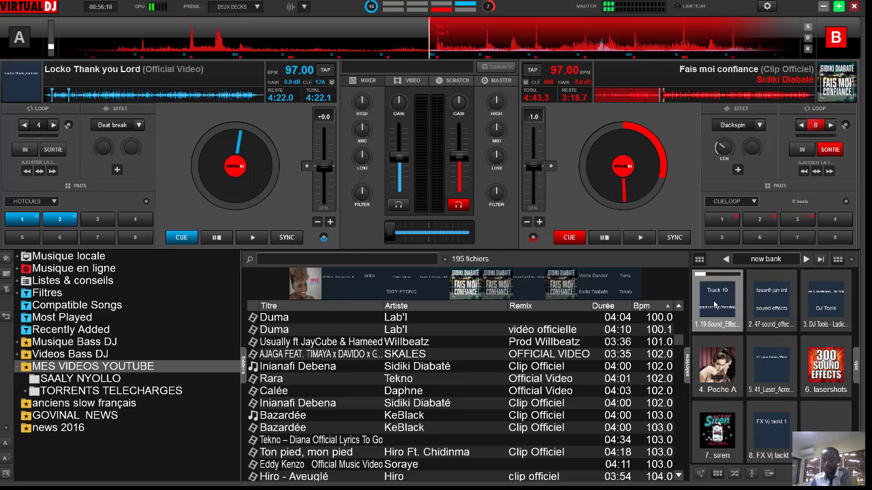
left_click(768, 300)
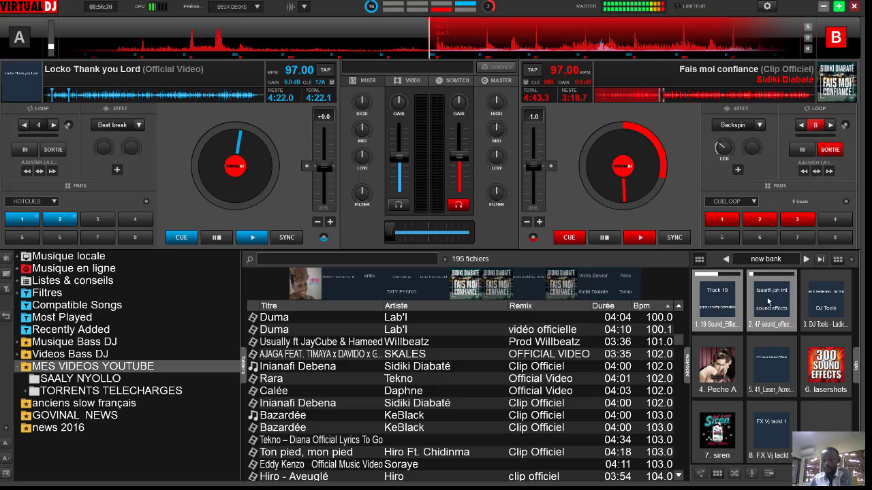
left_click(825, 304)
left_click(742, 360)
left_click(775, 365)
left_click(829, 361)
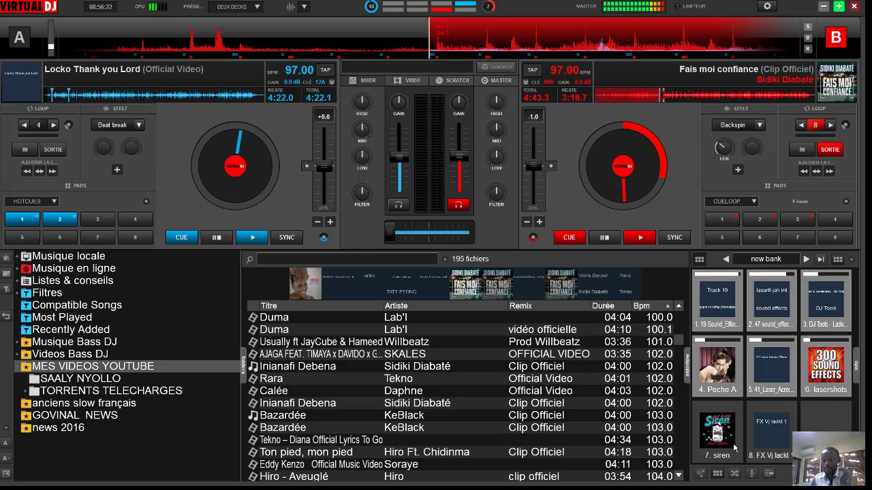
left_click(716, 437)
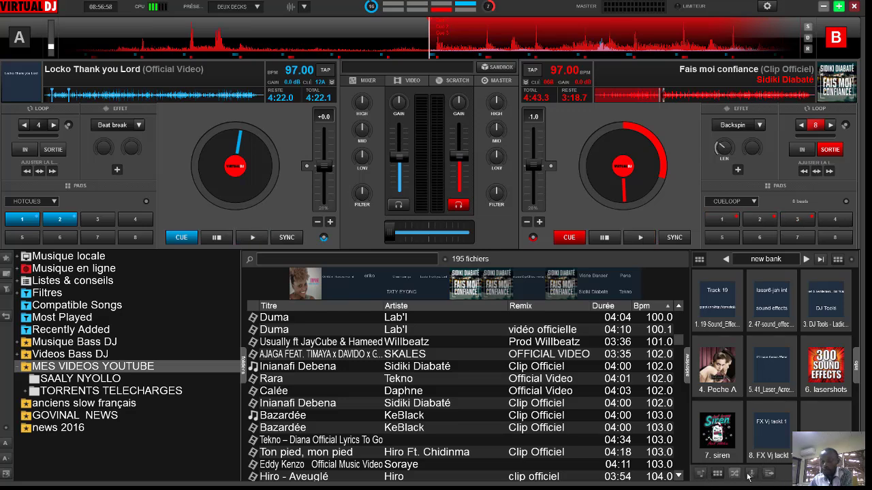
Step: Show the Sidelist, the sampler and the Automix list in turn in the browser's sideview
left_click(700, 474)
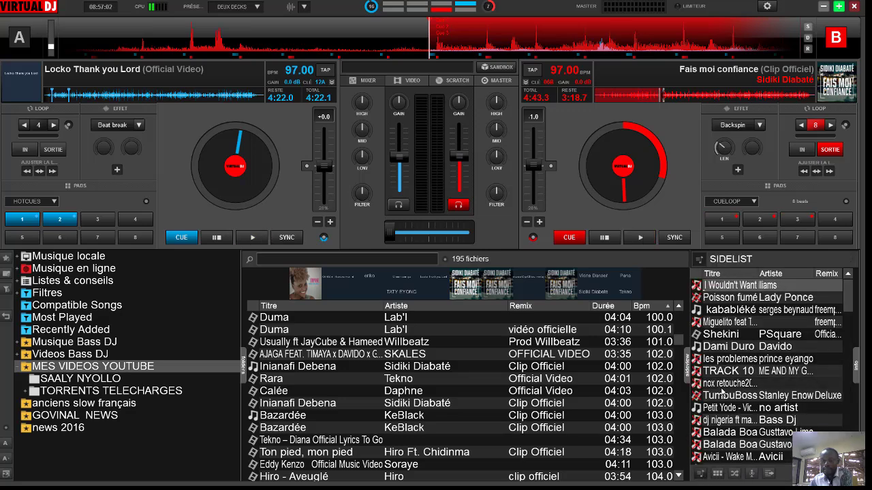
left_click(717, 474)
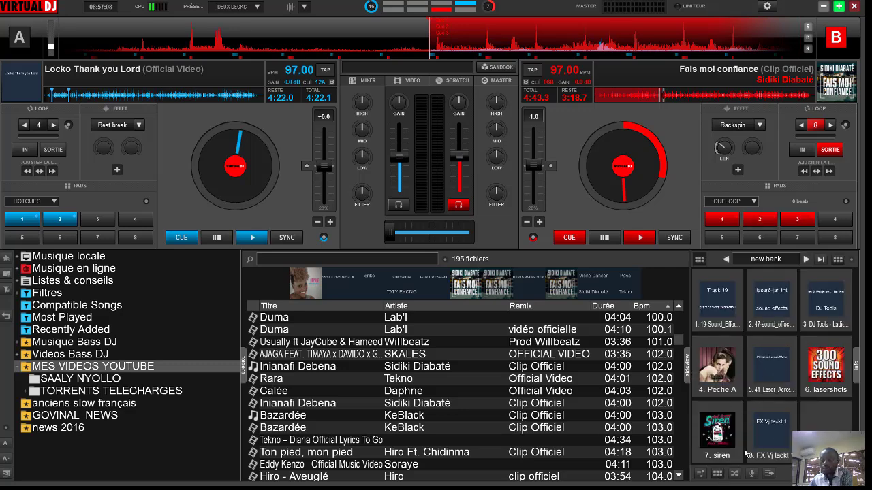
left_click(734, 474)
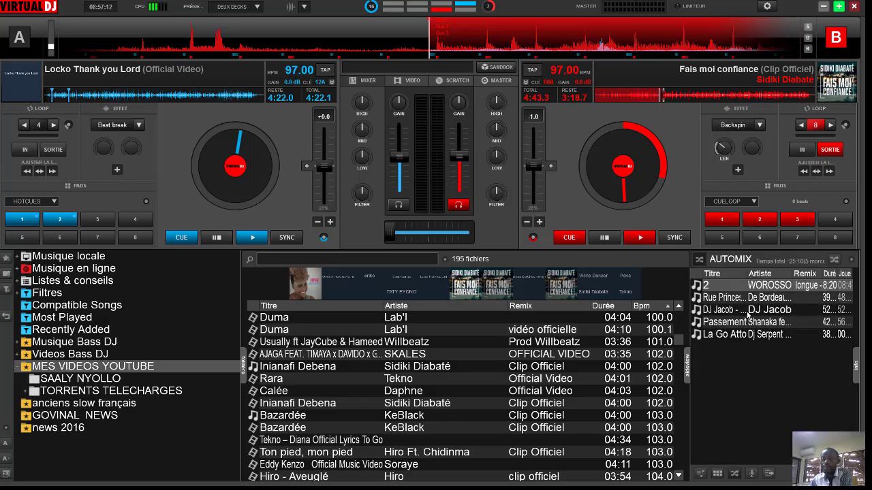
Step: Start Automix briefly, stop playback on deck A and switch the sideview to the Karaoke list
left_click(833, 260)
left_click(833, 259)
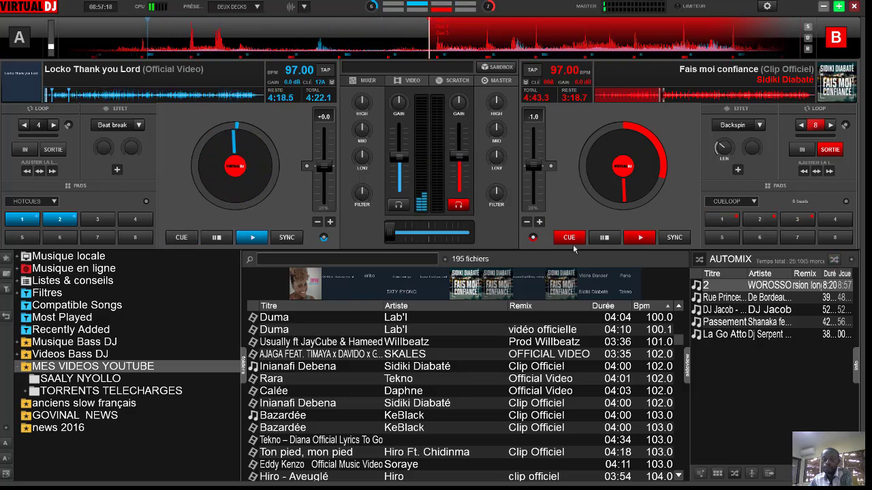
key("space")
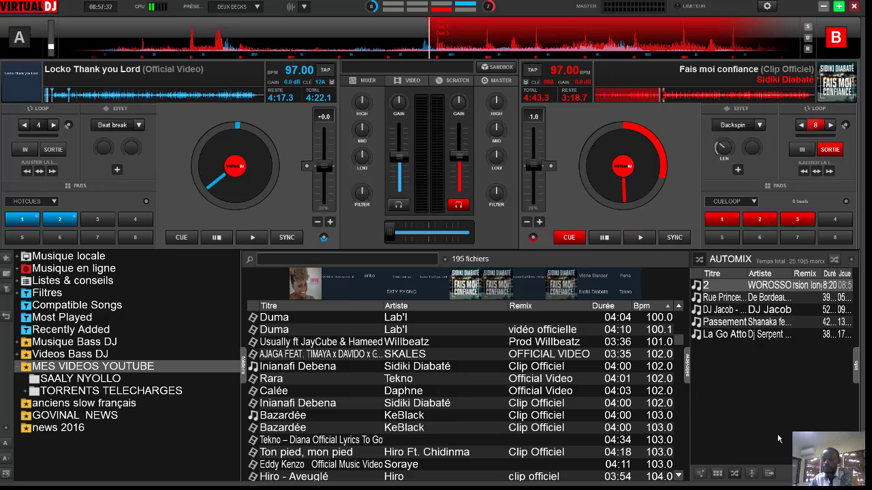
left_click(752, 474)
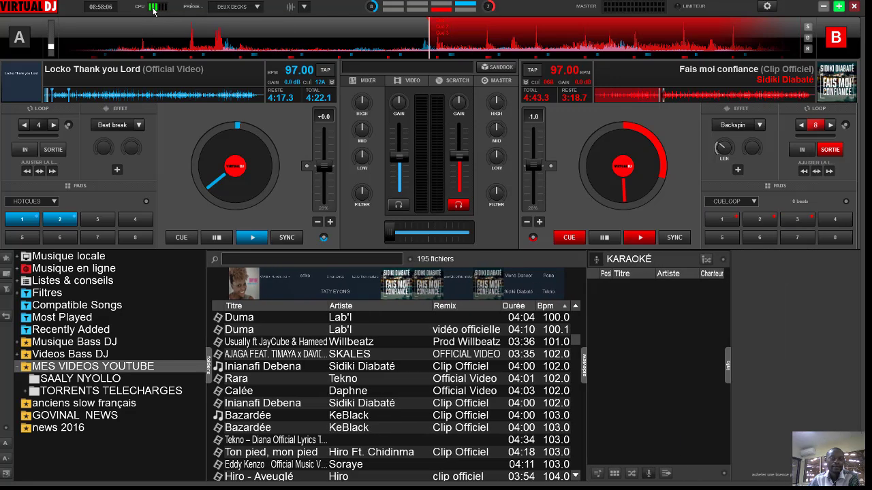
Step: Try the four-deck and six-deck layouts and return to the two-deck layout
left_click(257, 7)
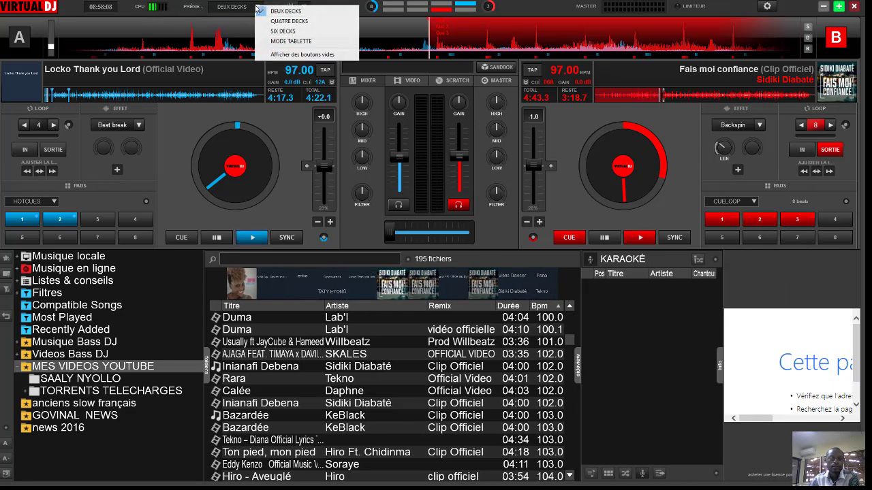
left_click(290, 21)
left_click(257, 7)
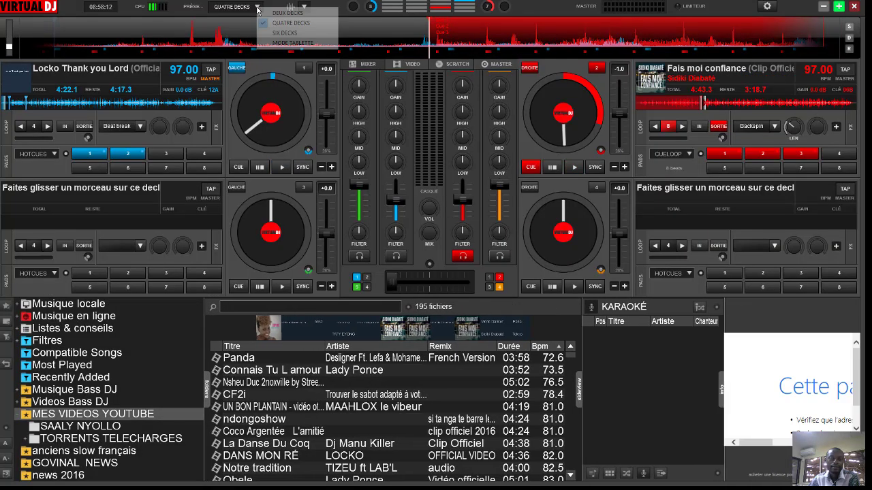
left_click(276, 33)
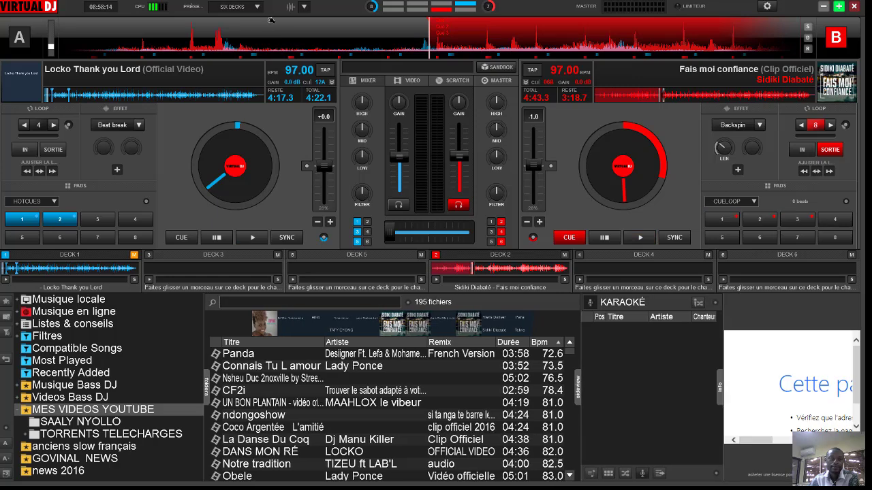
left_click(259, 7)
left_click(291, 9)
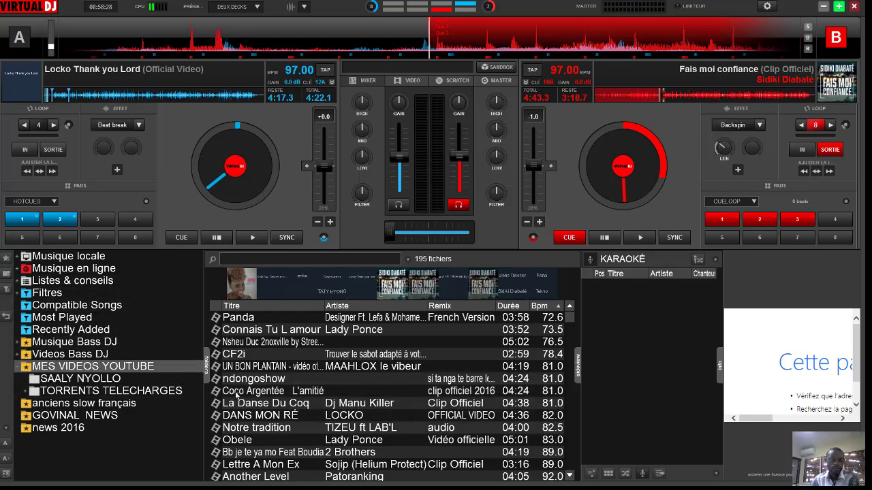
Step: Try smaller text sizes in the browser's folder and track lists and enlarge the text back to its original size
left_click(6, 444)
left_click(5, 445)
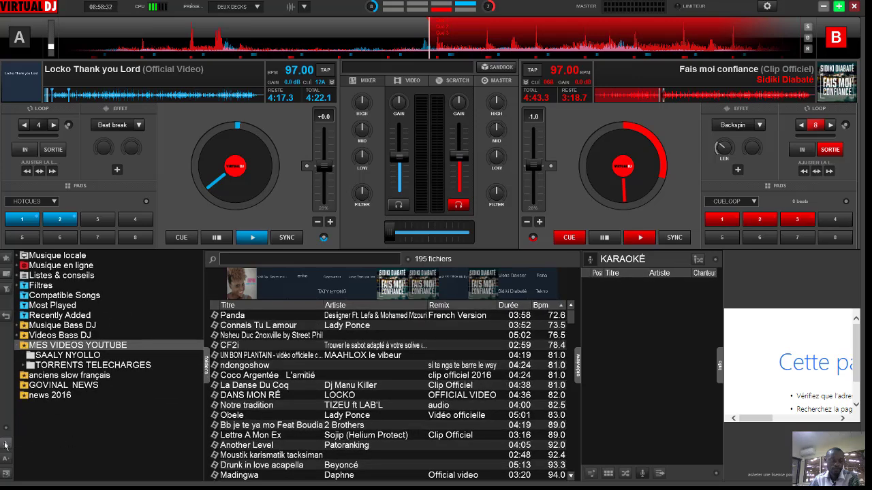
left_click(6, 444)
left_click(6, 445)
left_click(3, 458)
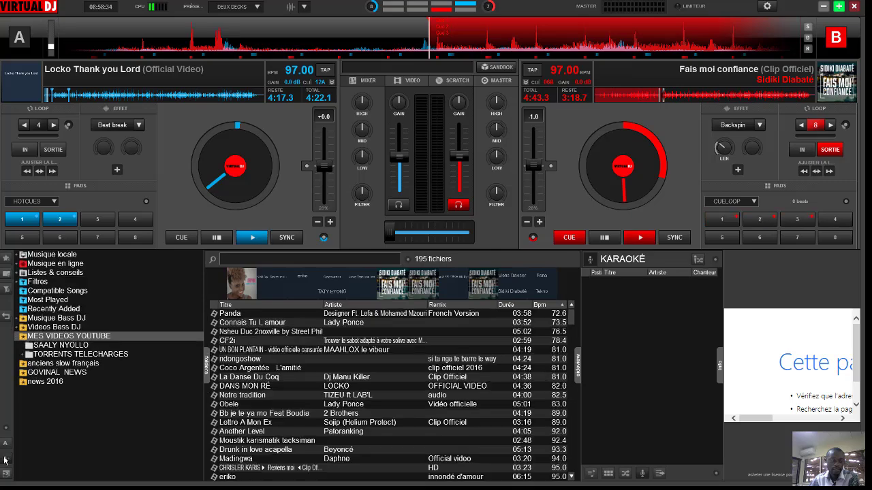
left_click(3, 458)
left_click(3, 459)
left_click(4, 458)
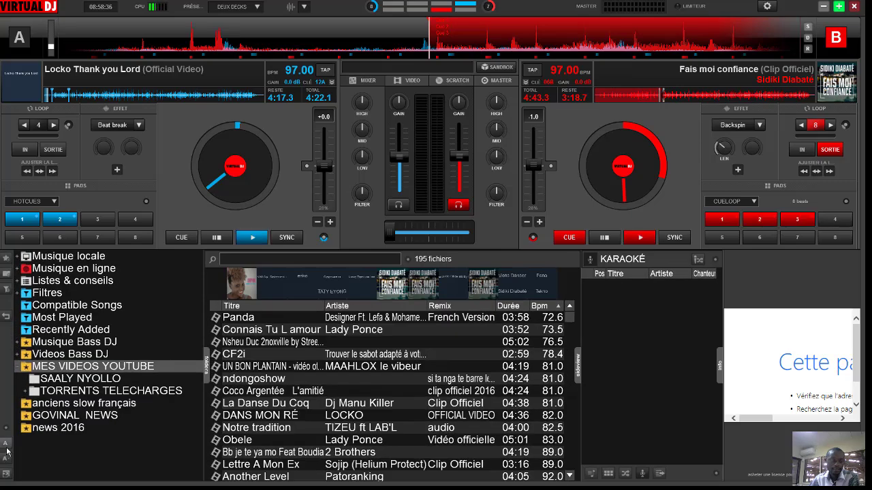
Step: Make the browser's text slightly smaller and collapse the info panel beside the Karaoke list
left_click(6, 445)
left_click(5, 445)
left_click(5, 445)
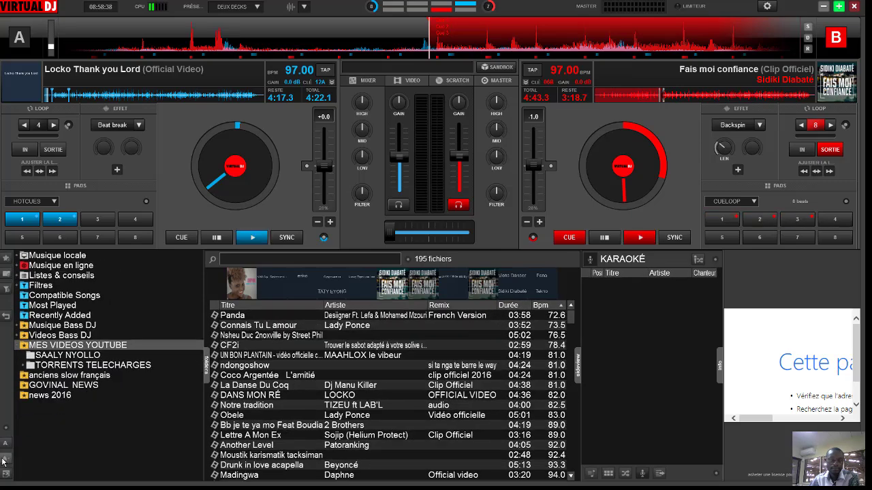
scroll(390, 380, "down", 8)
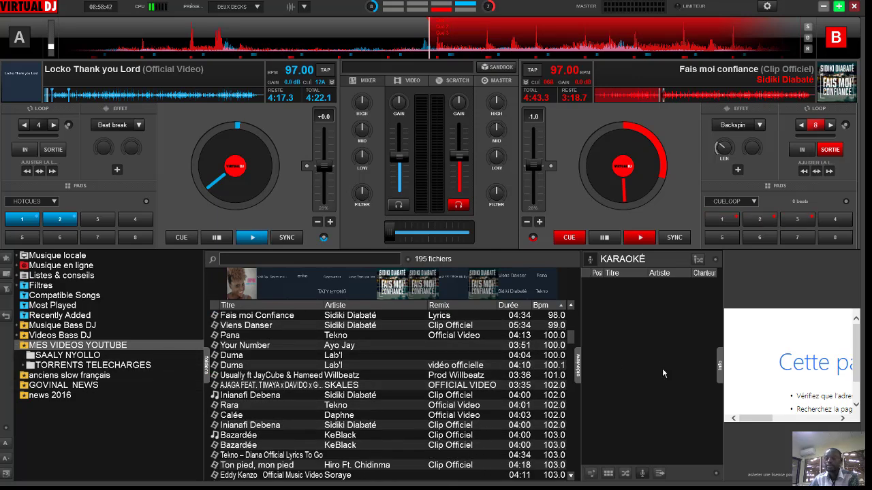
left_click(853, 259)
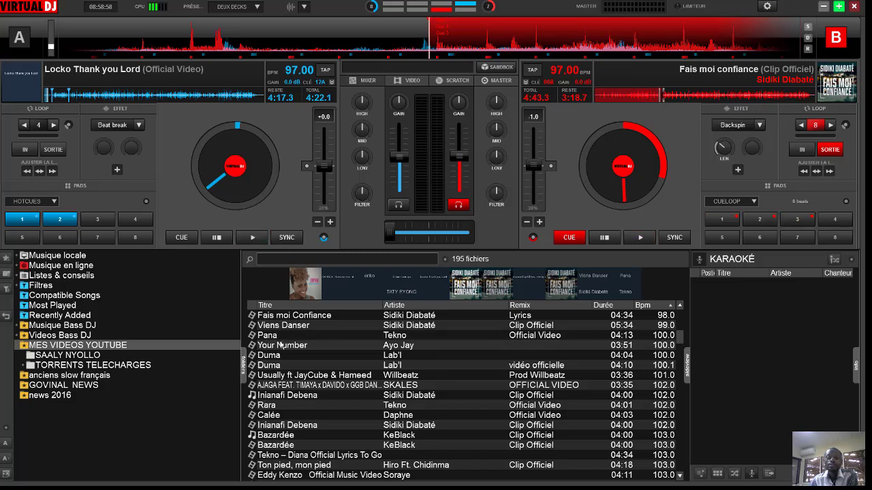
Step: Raise the volume faders of deck A and deck B to the maximum
left_click_drag(399, 158, 406, 134)
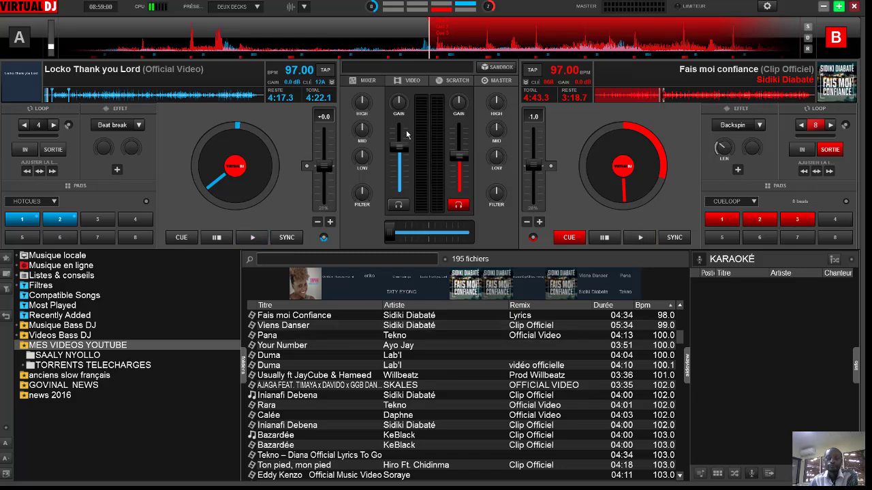
left_click_drag(456, 160, 458, 128)
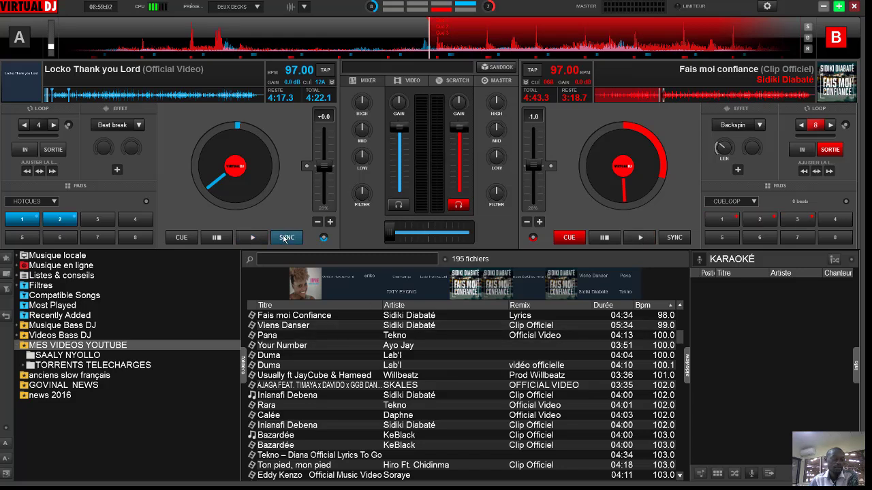